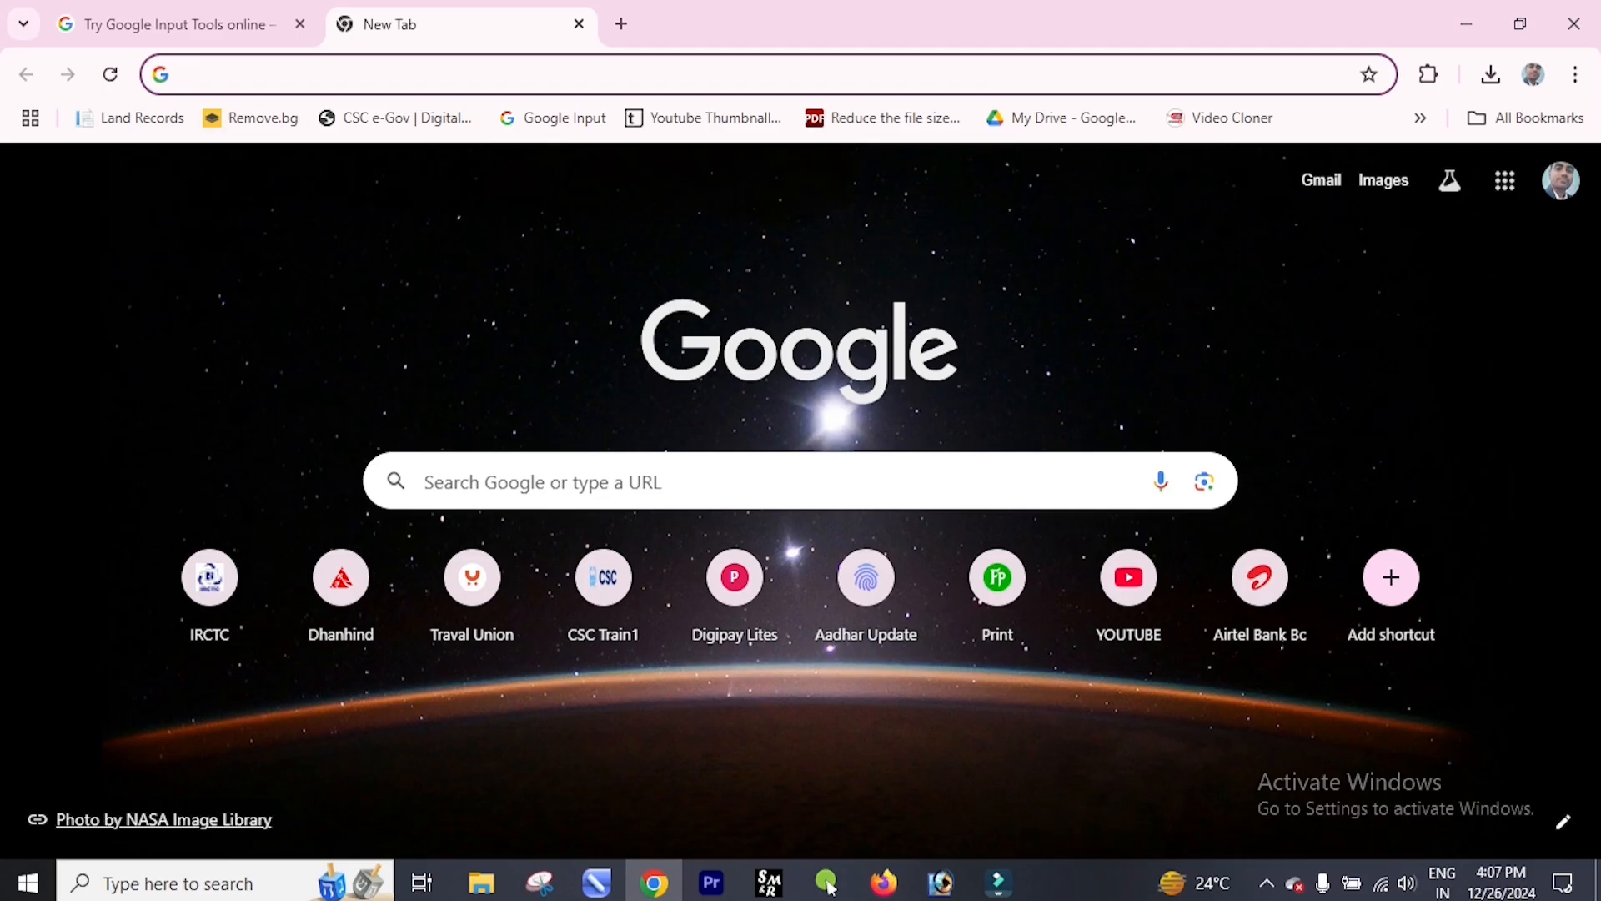
# Step: Find the Bihar Bhumi portal through a search for "land record bihar" and open its online mutation application login
pyautogui.click(534, 481)
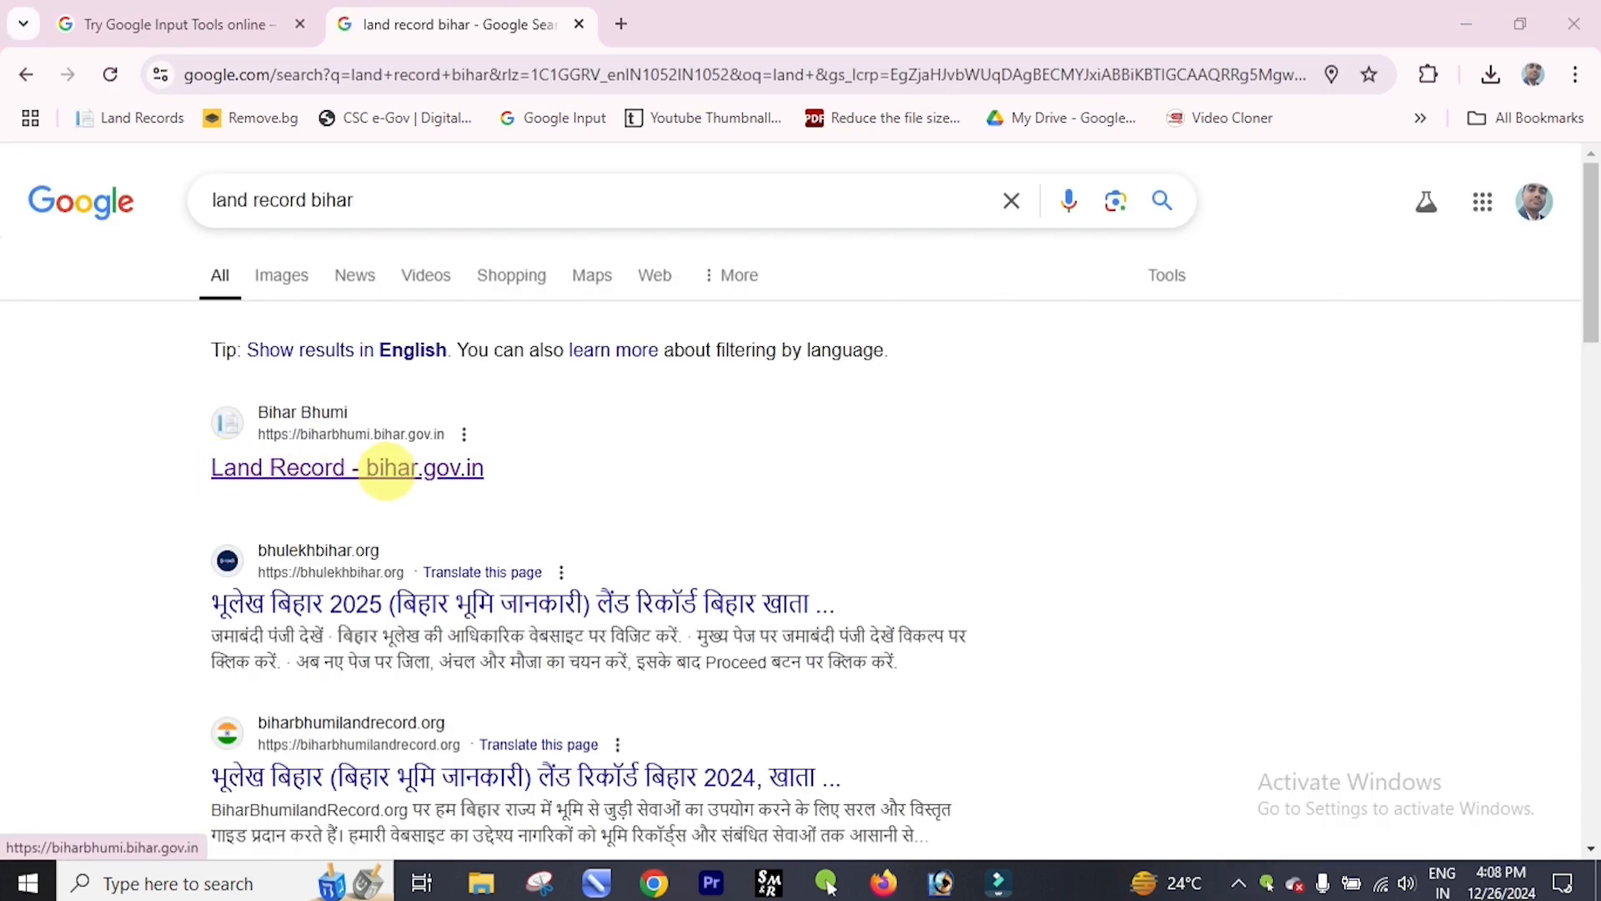
pyautogui.click(388, 469)
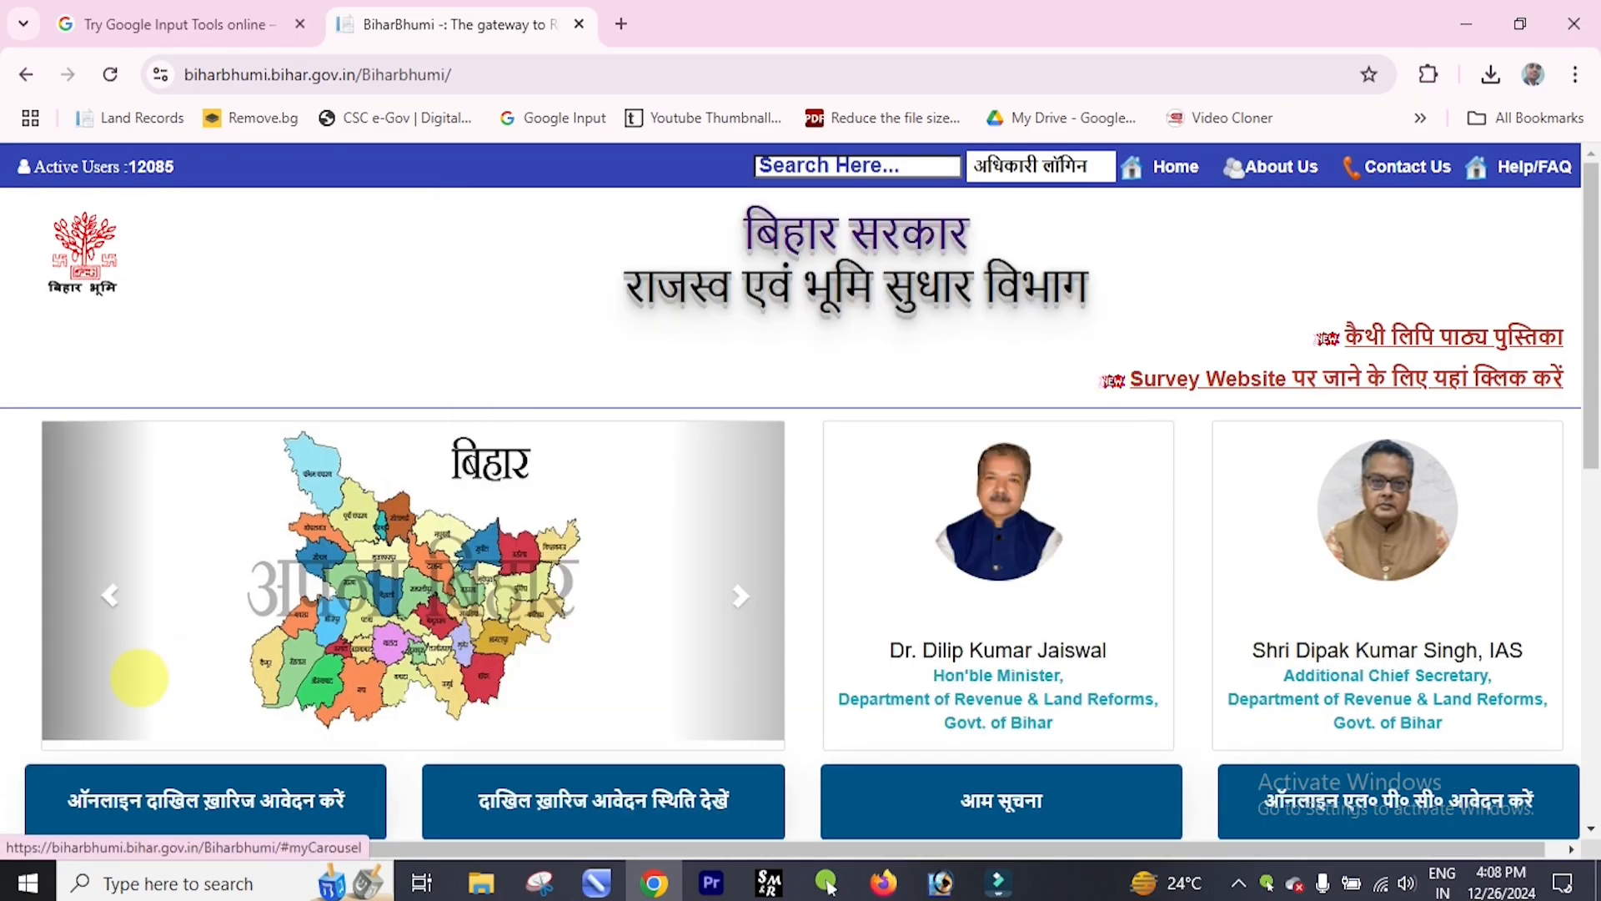
pyautogui.scroll(-1, 139, 677)
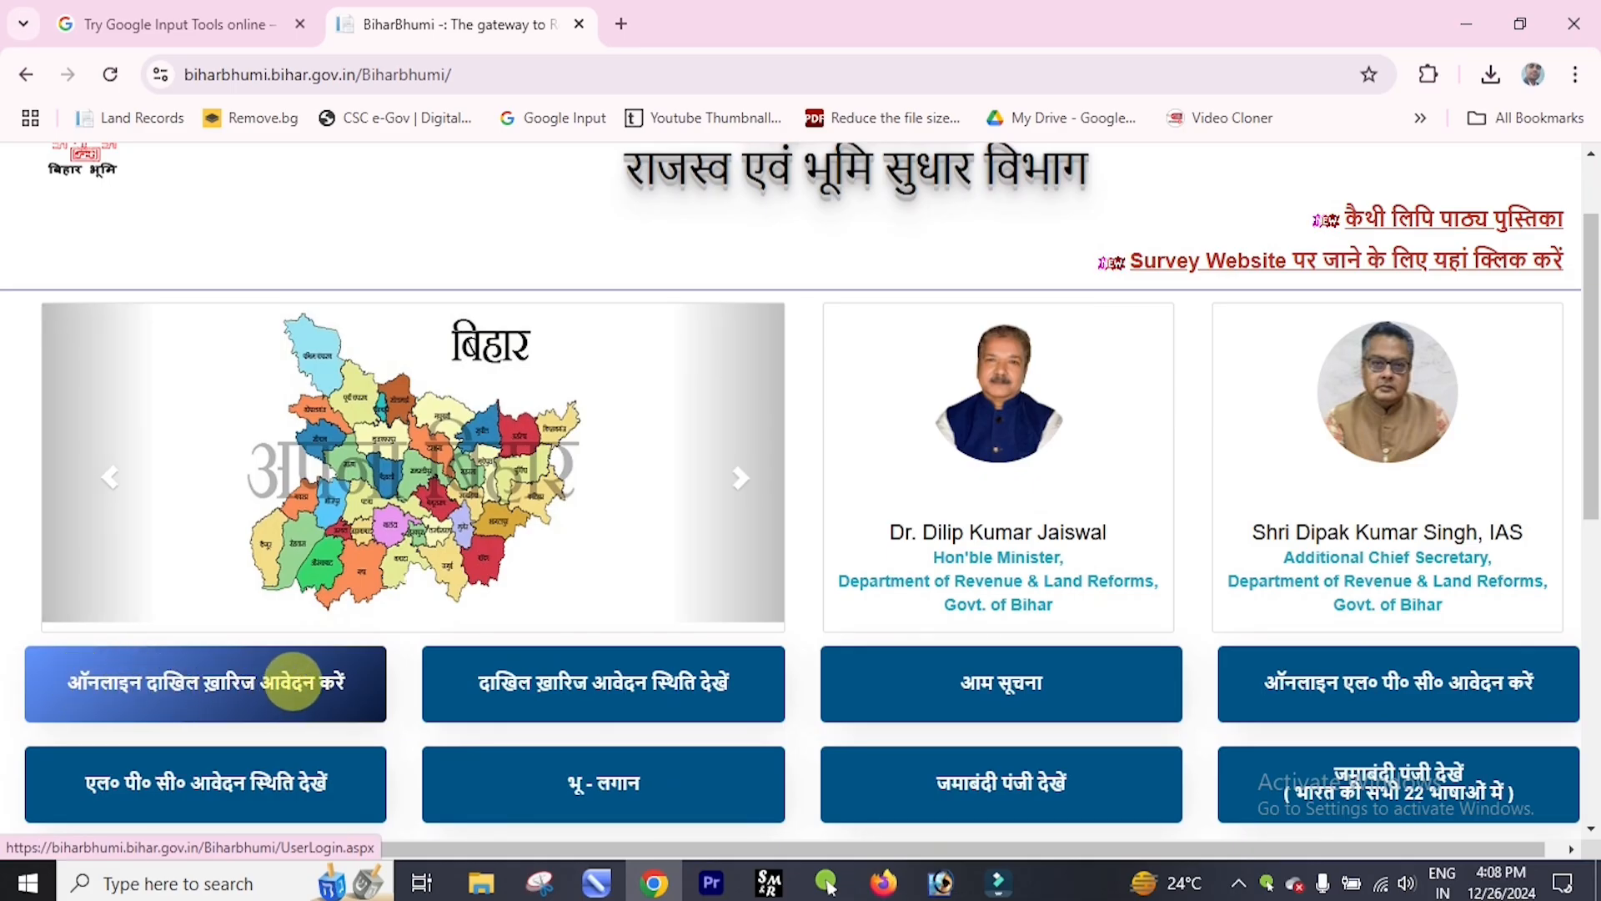
pyautogui.click(296, 688)
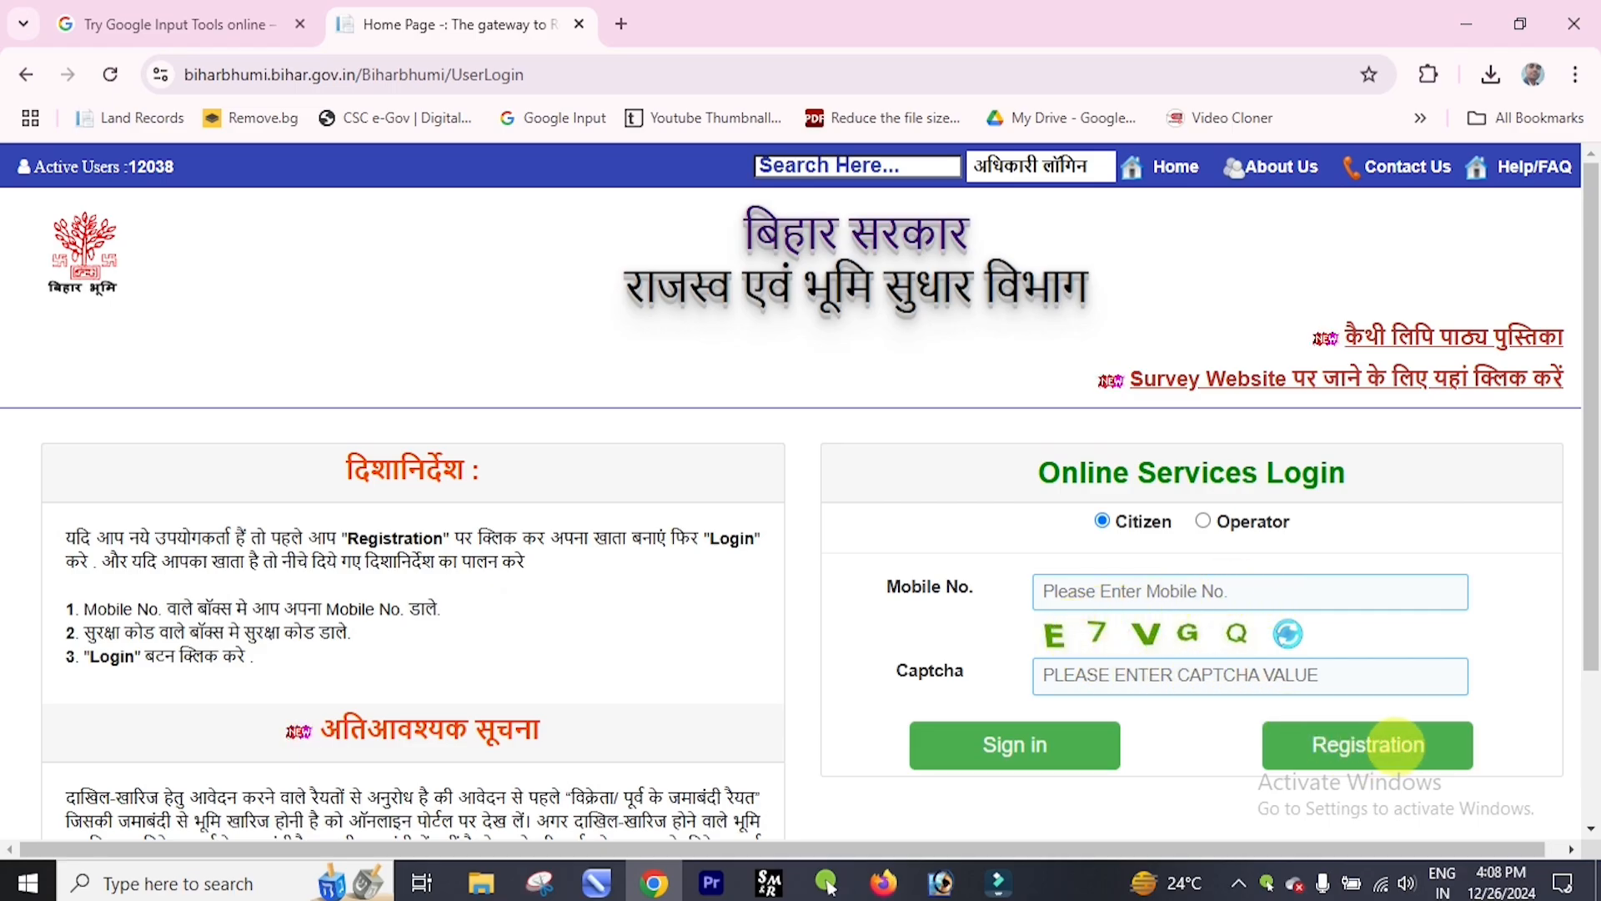
# Step: Look over the personal and address fields of the user registration form and leave the form again
pyautogui.click(1391, 745)
pyautogui.scroll(-3, 690, 528)
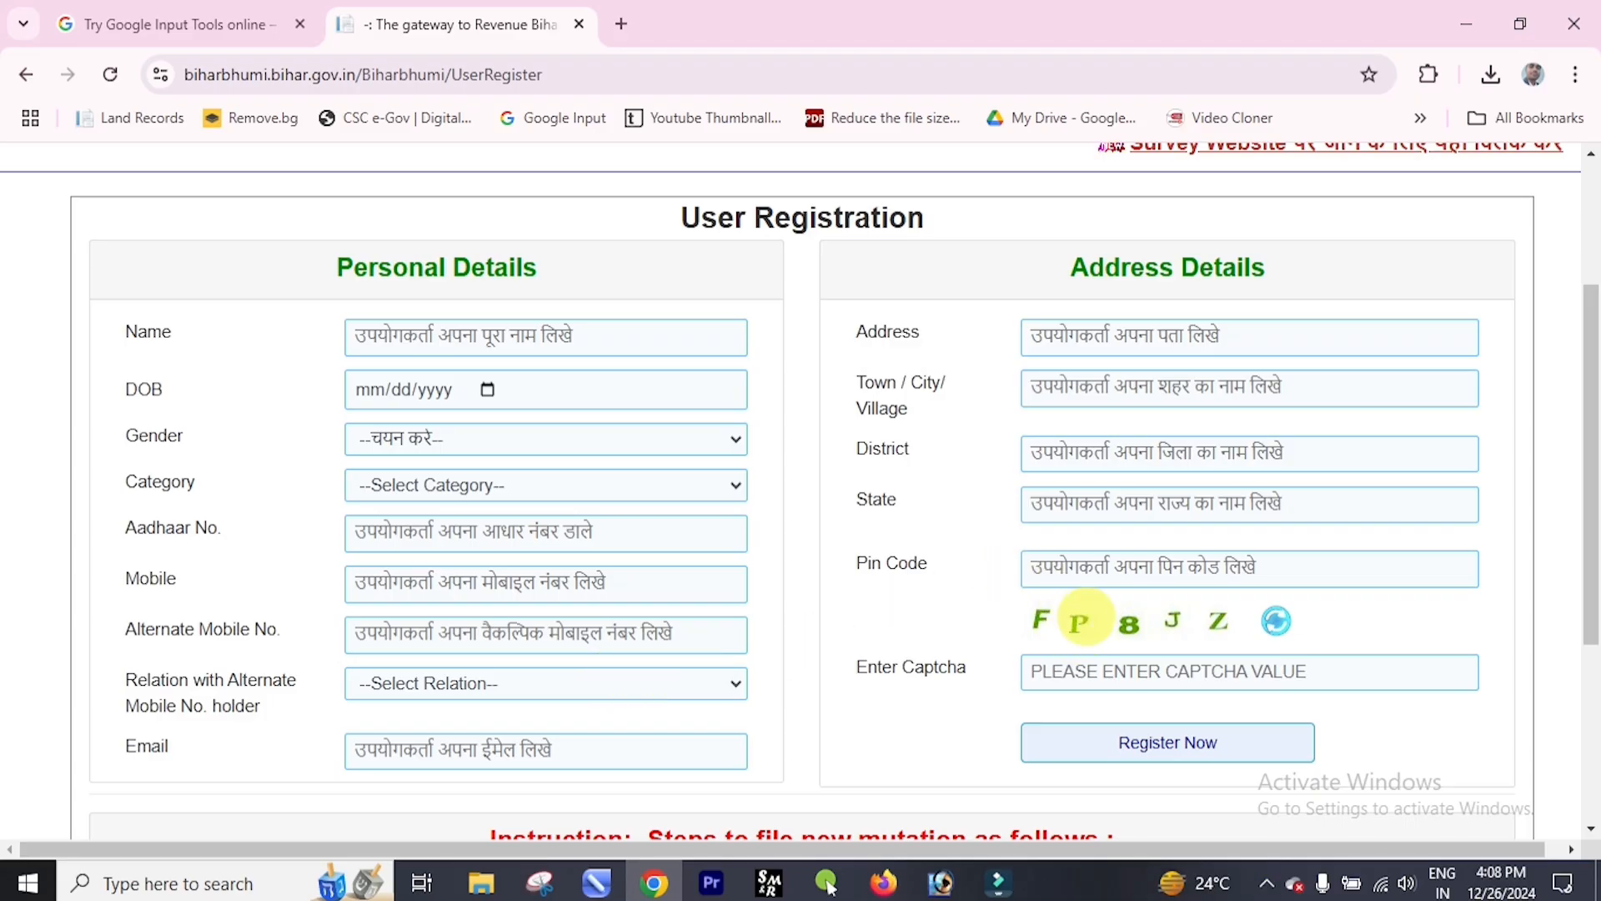
pyautogui.scroll(3, 1078, 618)
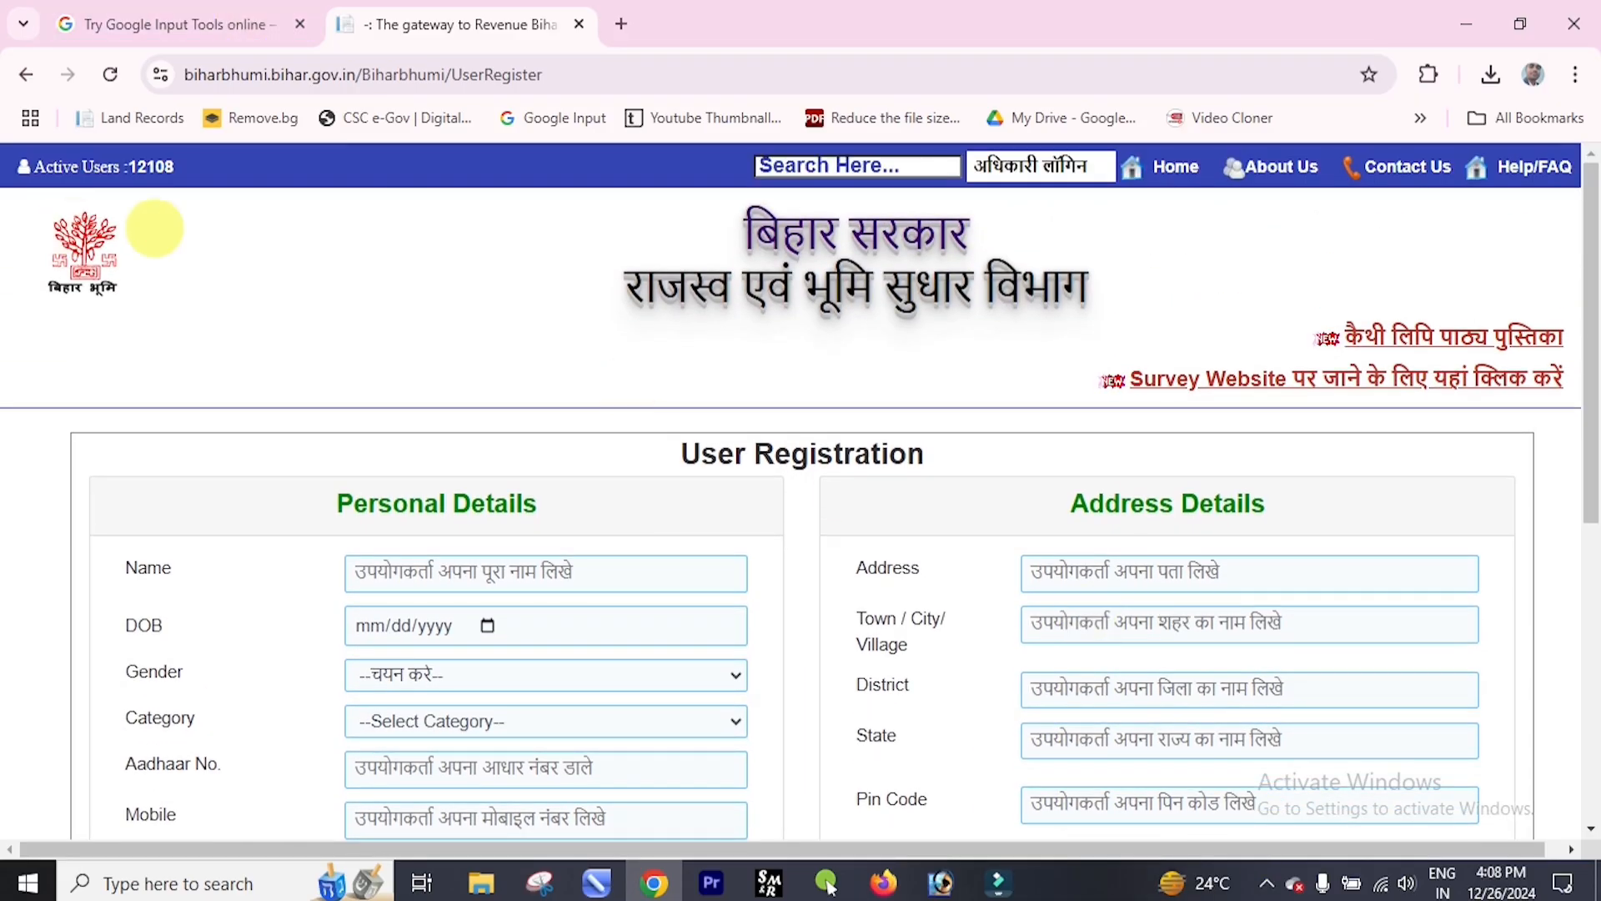
pyautogui.moveTo(1080, 162)
pyautogui.click(1171, 166)
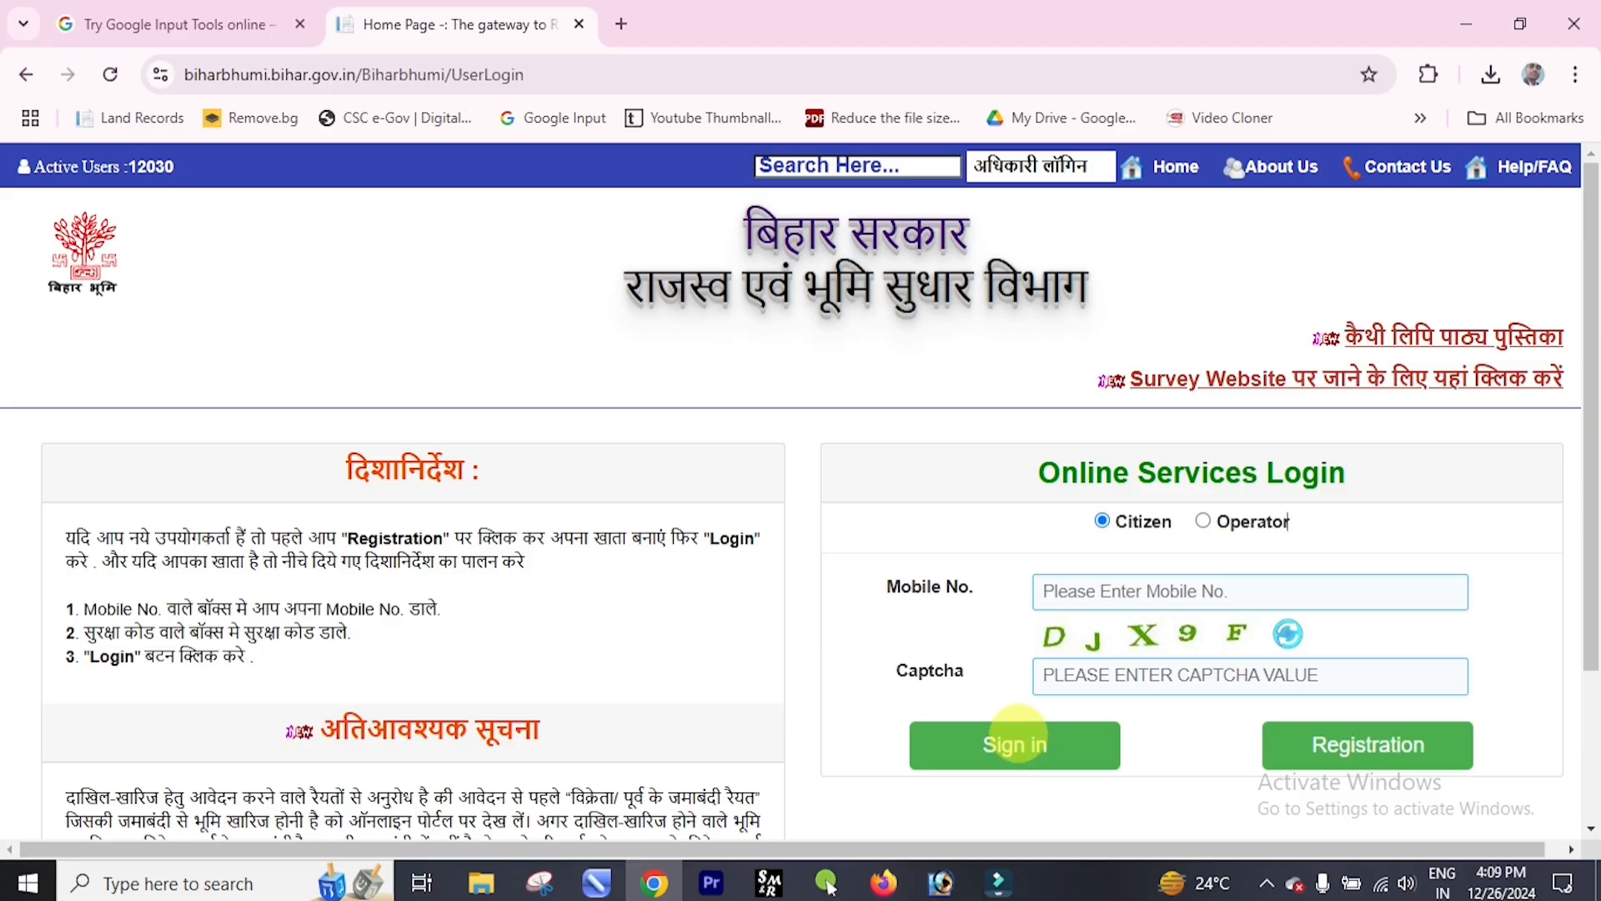
# Step: Sign in to the citizen account and open the online mutation application (ऑनलाइन दाखिल ख़ारिज आवेदन करें)
pyautogui.click(1016, 735)
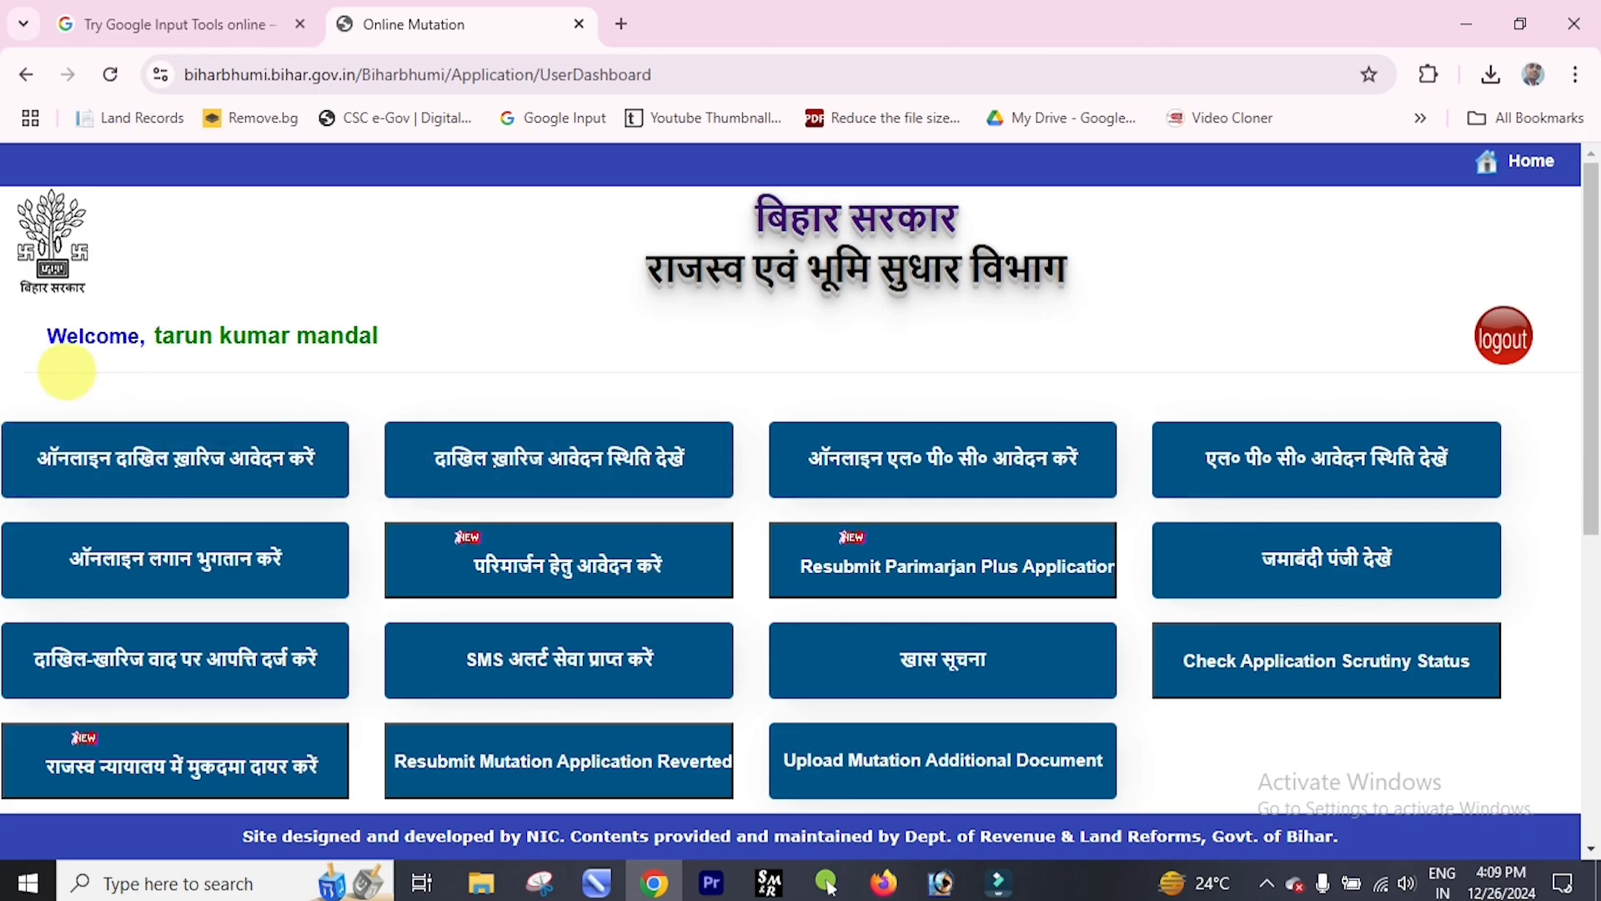
pyautogui.moveTo(46, 335); pyautogui.dragTo(377, 337)
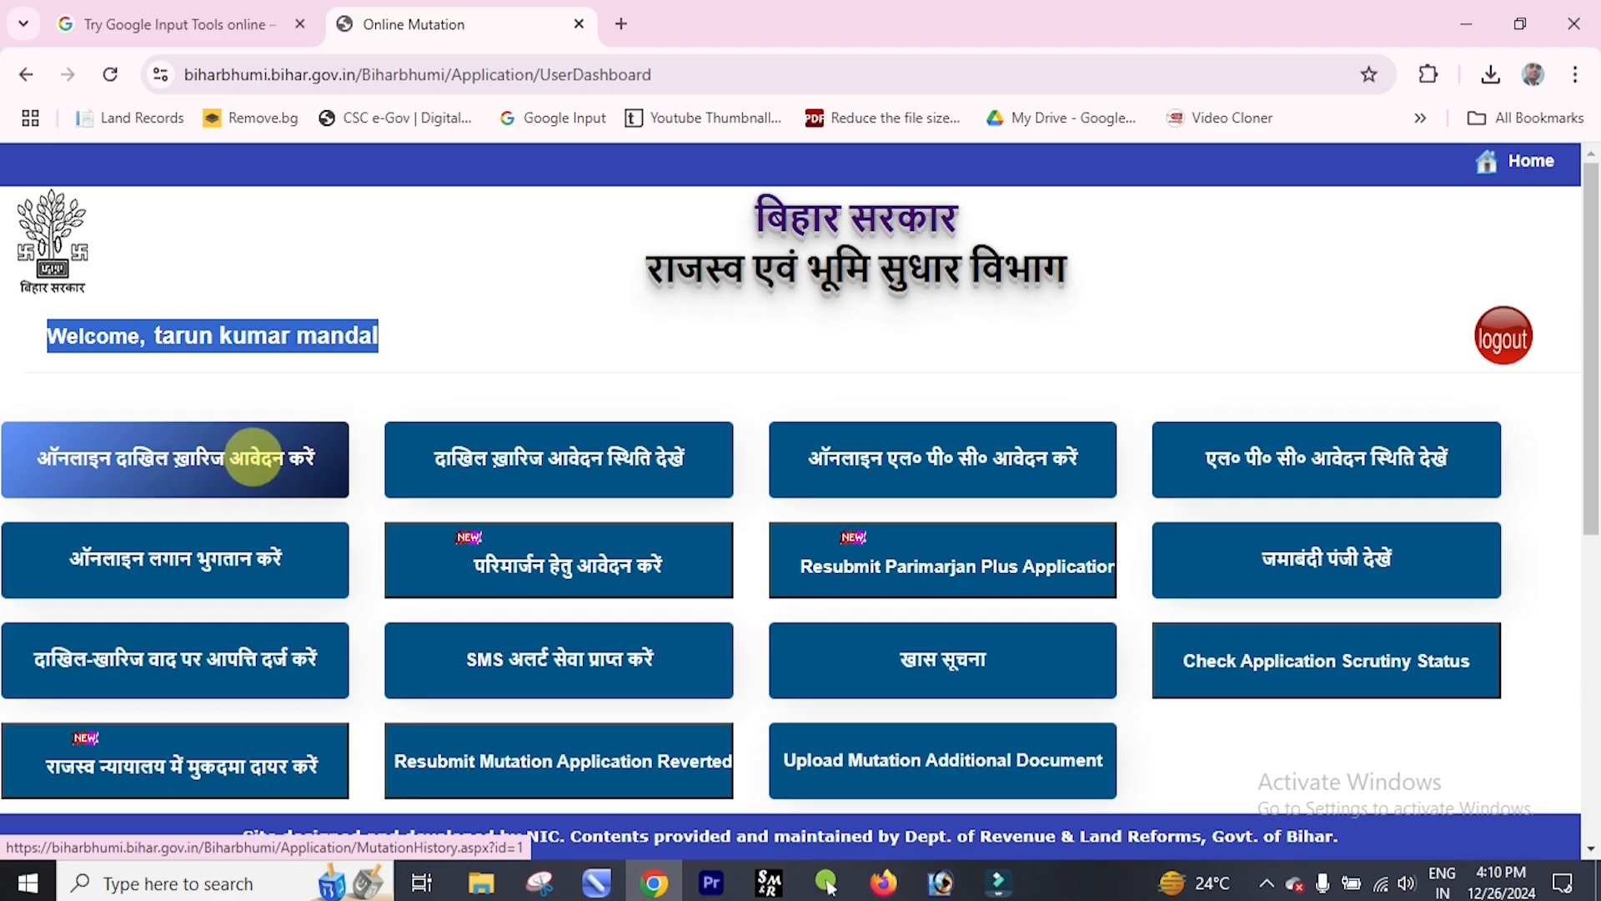
pyautogui.click(254, 457)
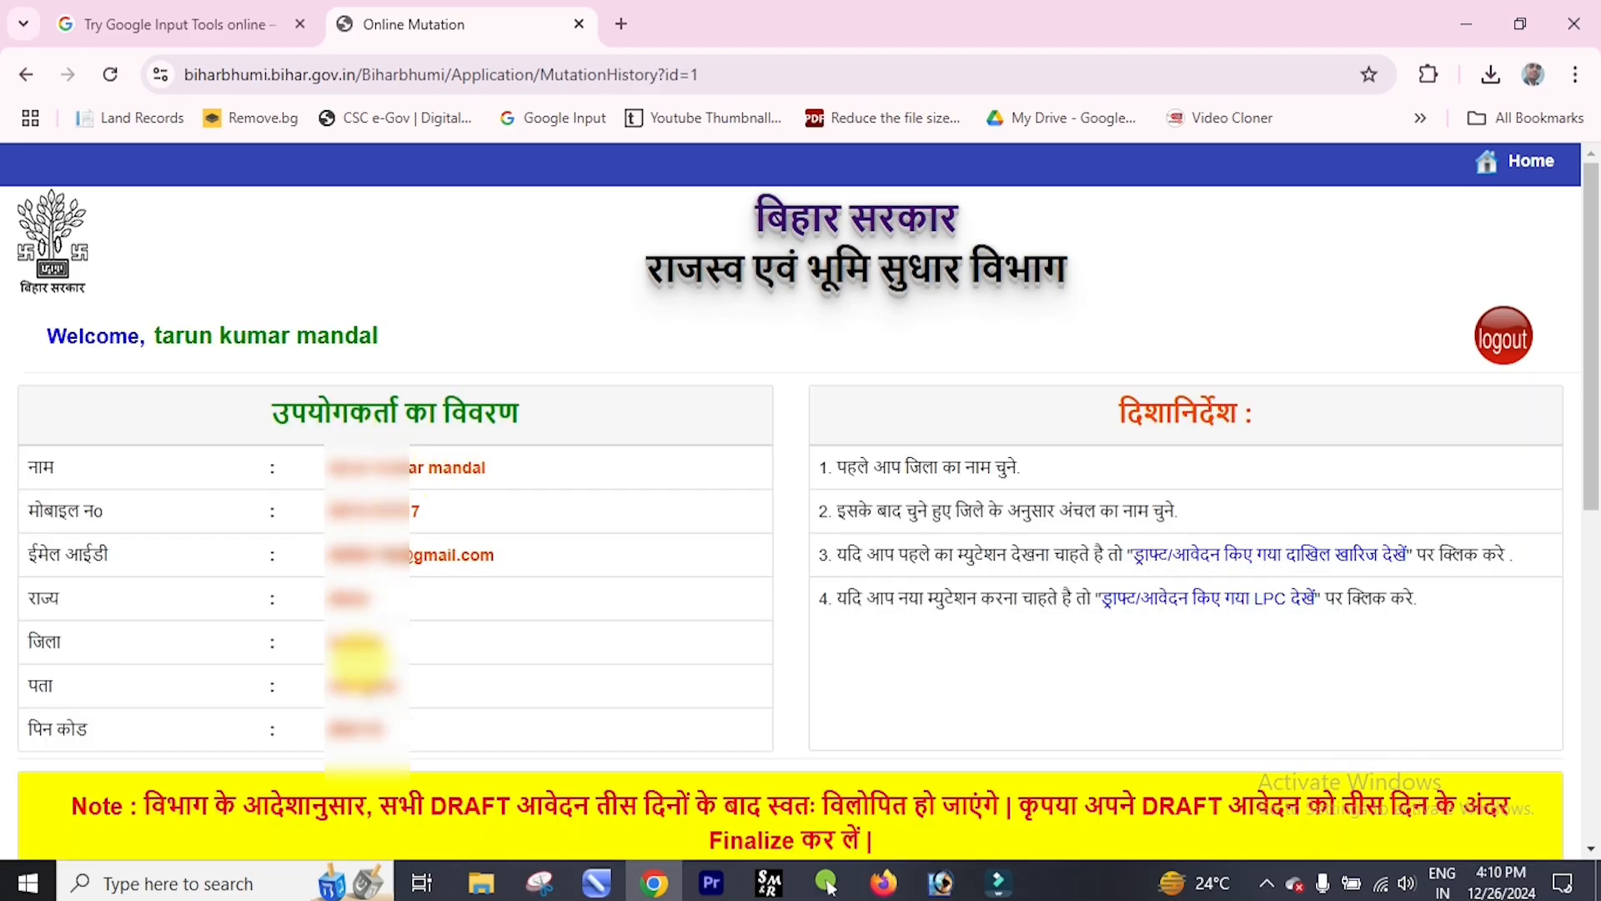
# Step: Choose the district Katihar and circle Azamnagar, and start a new mutation application
pyautogui.scroll(-1, 383, 555)
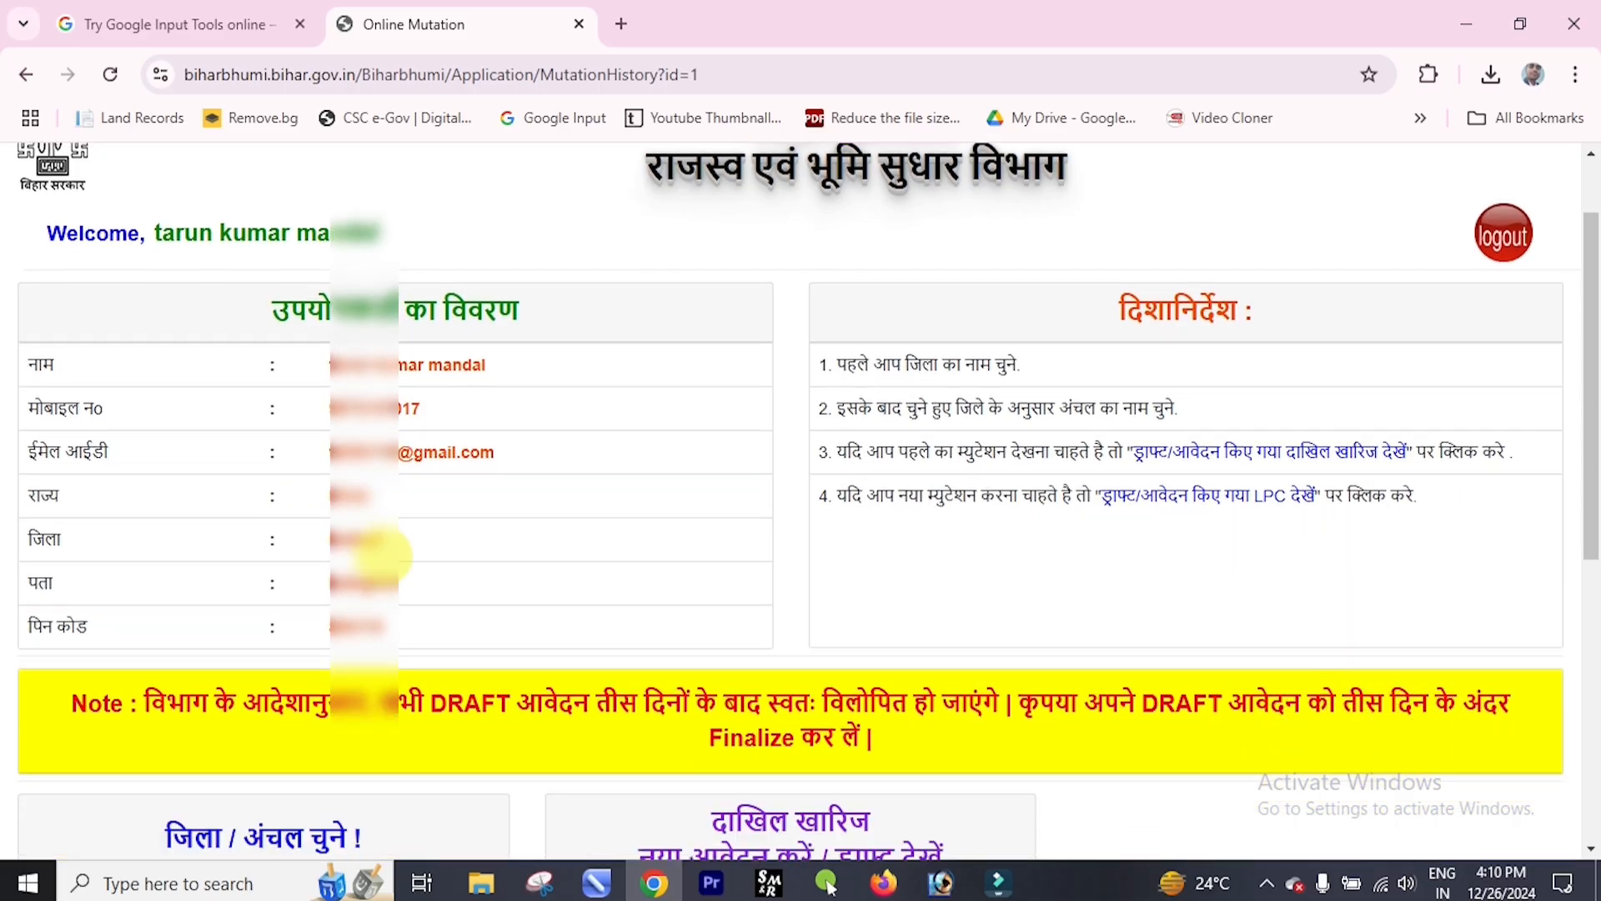
pyautogui.scroll(-5, 379, 554)
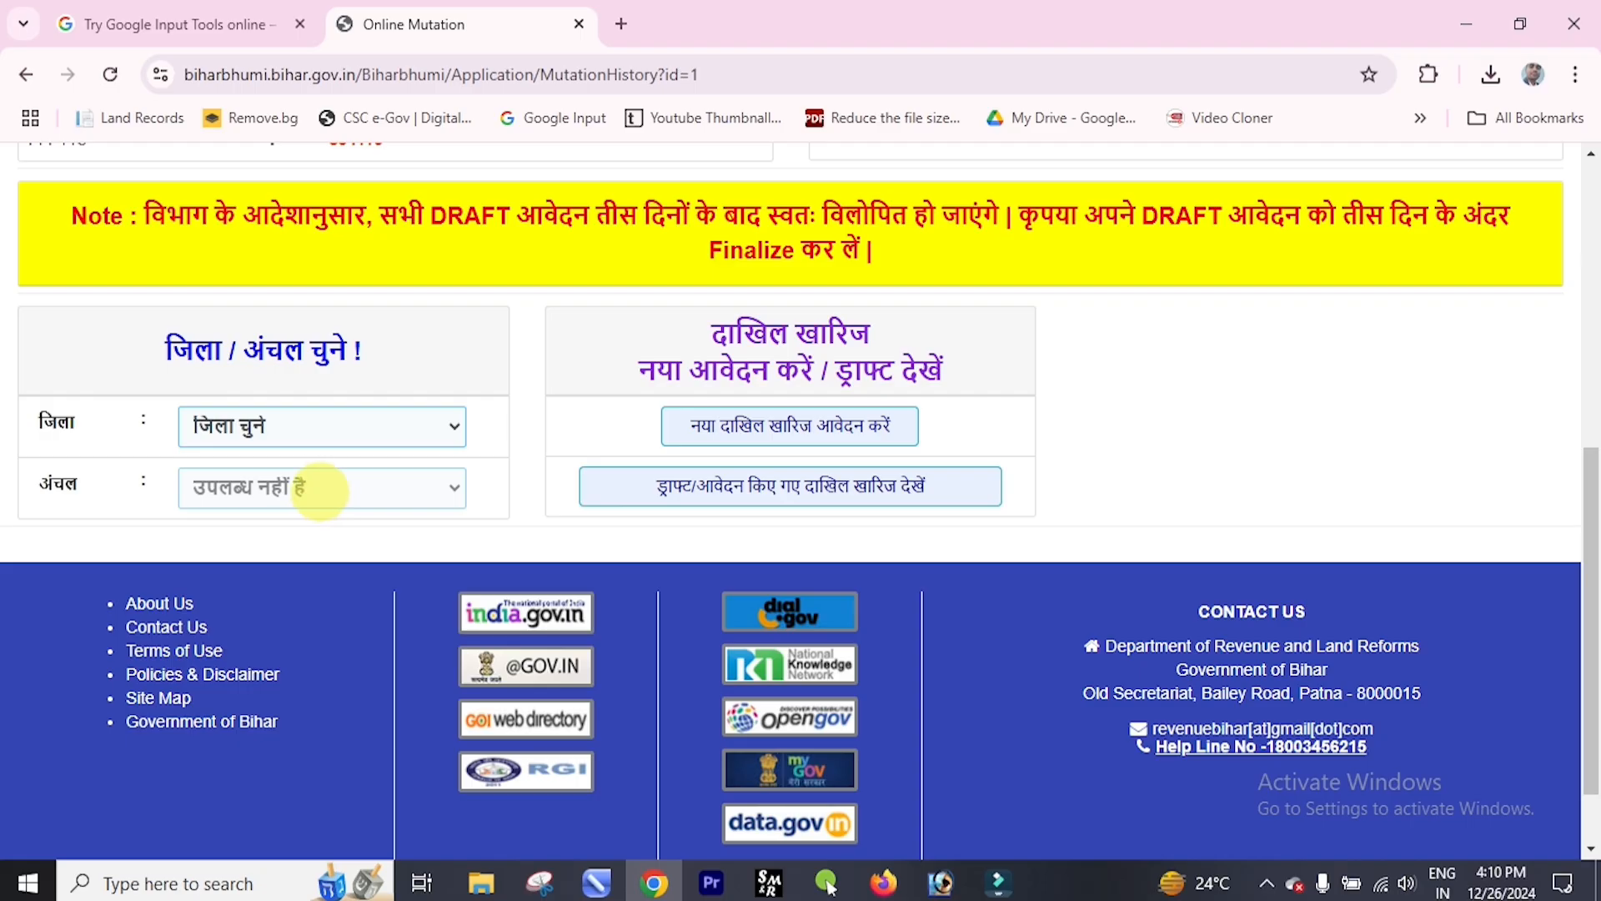
pyautogui.click(313, 422)
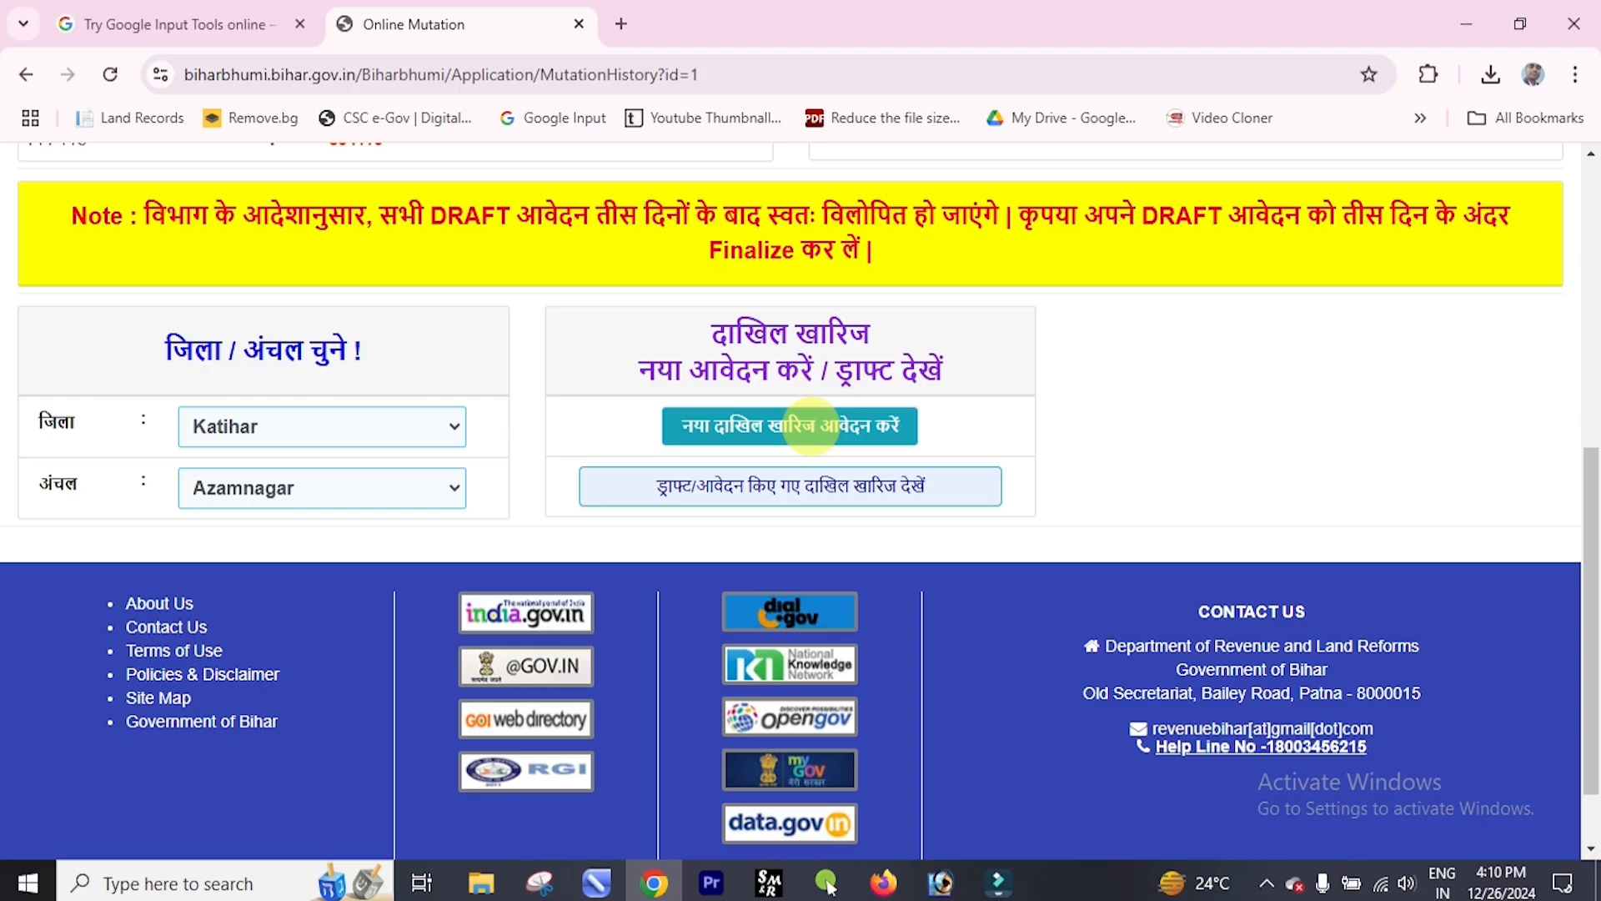
pyautogui.click(808, 427)
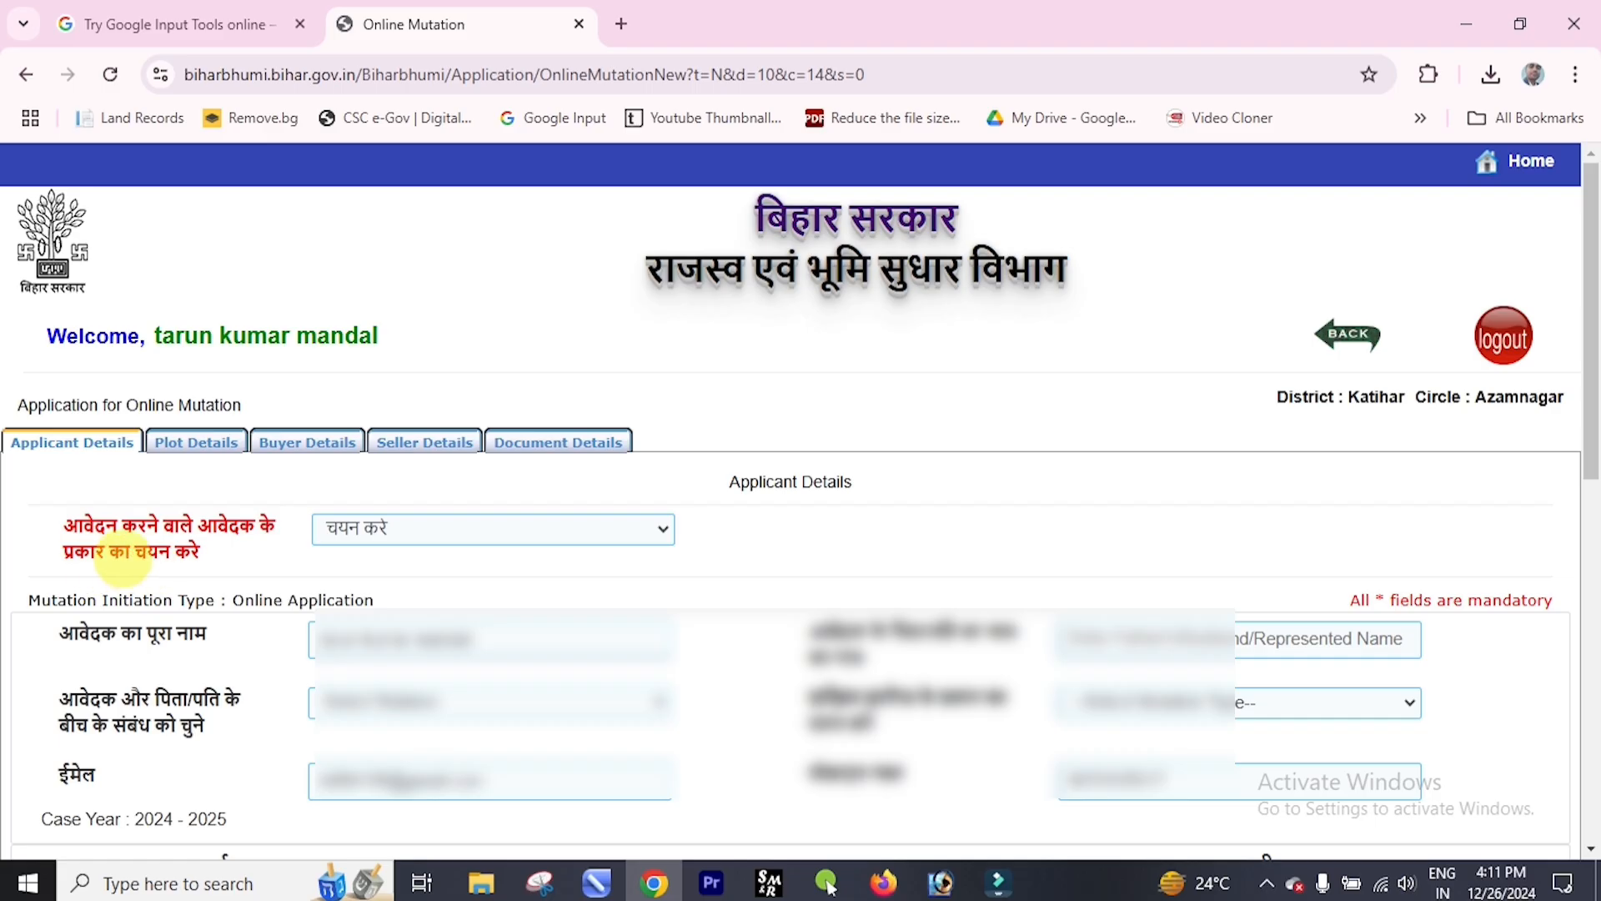
# Step: Set the applicant type to service provider (आवेदक कोई सेवा प्रदाता हैं) and review the available mutation types
pyautogui.click(419, 527)
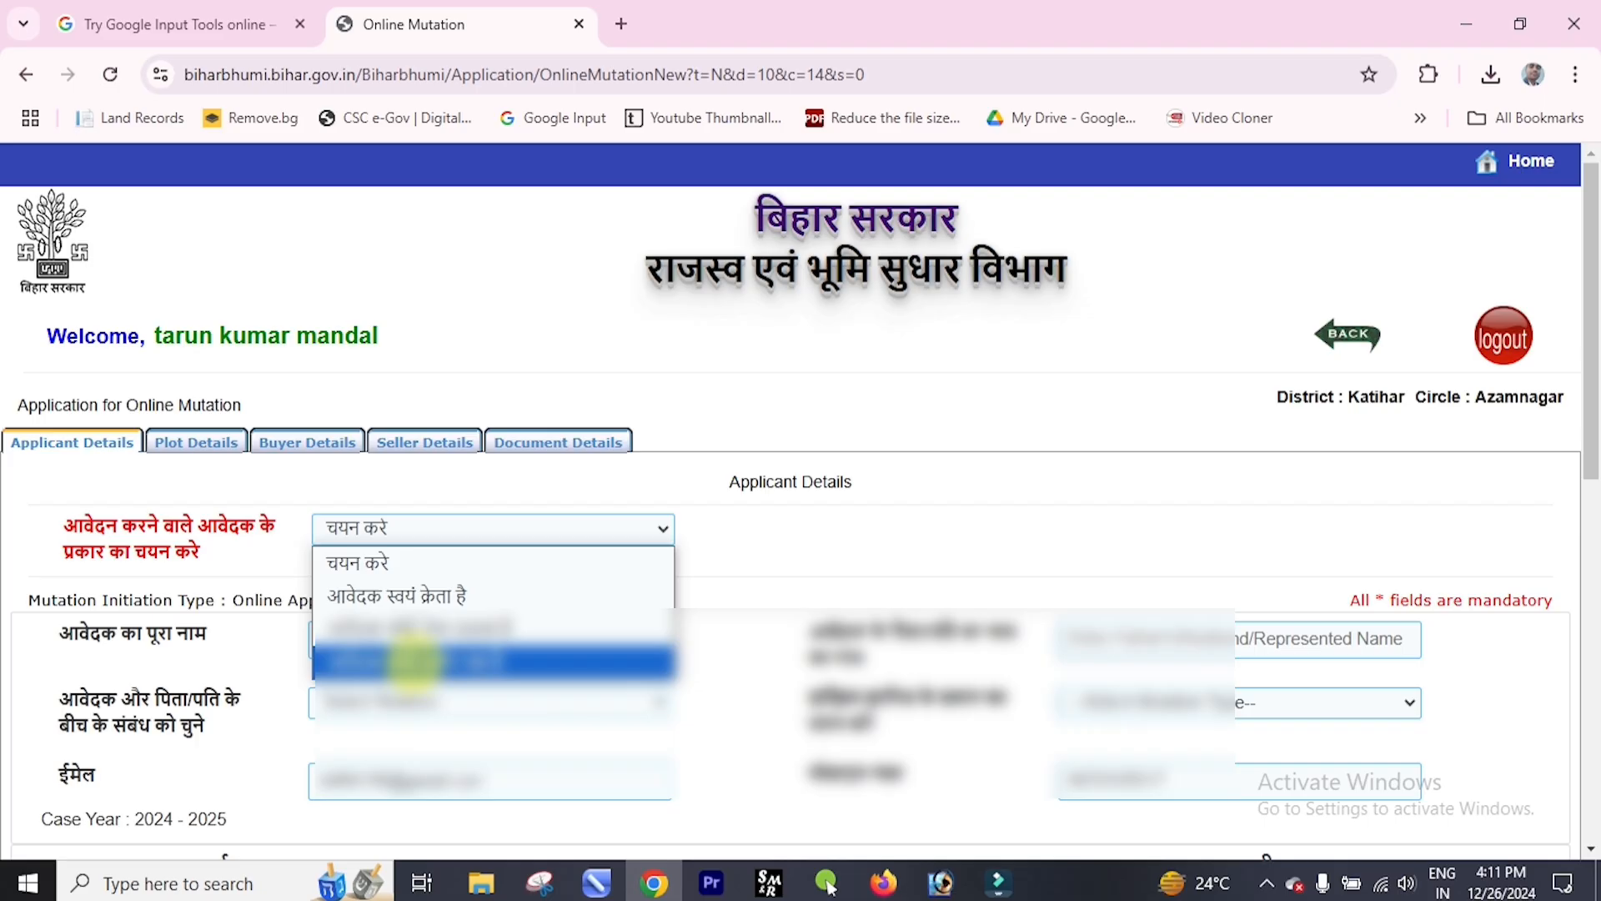
pyautogui.click(414, 661)
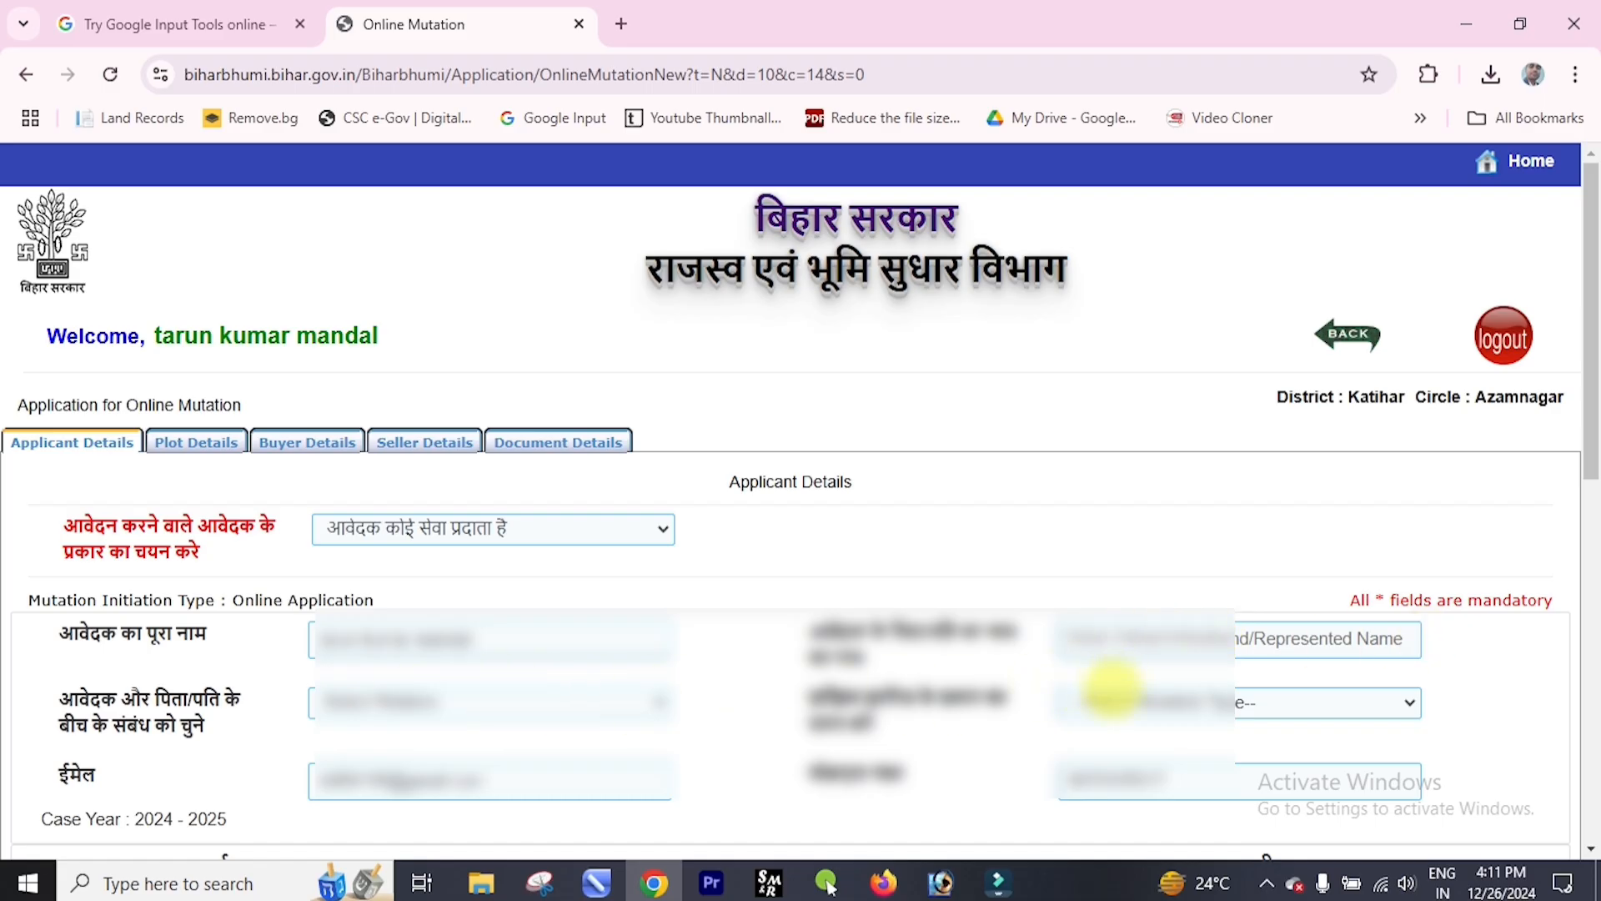
pyautogui.click(1301, 703)
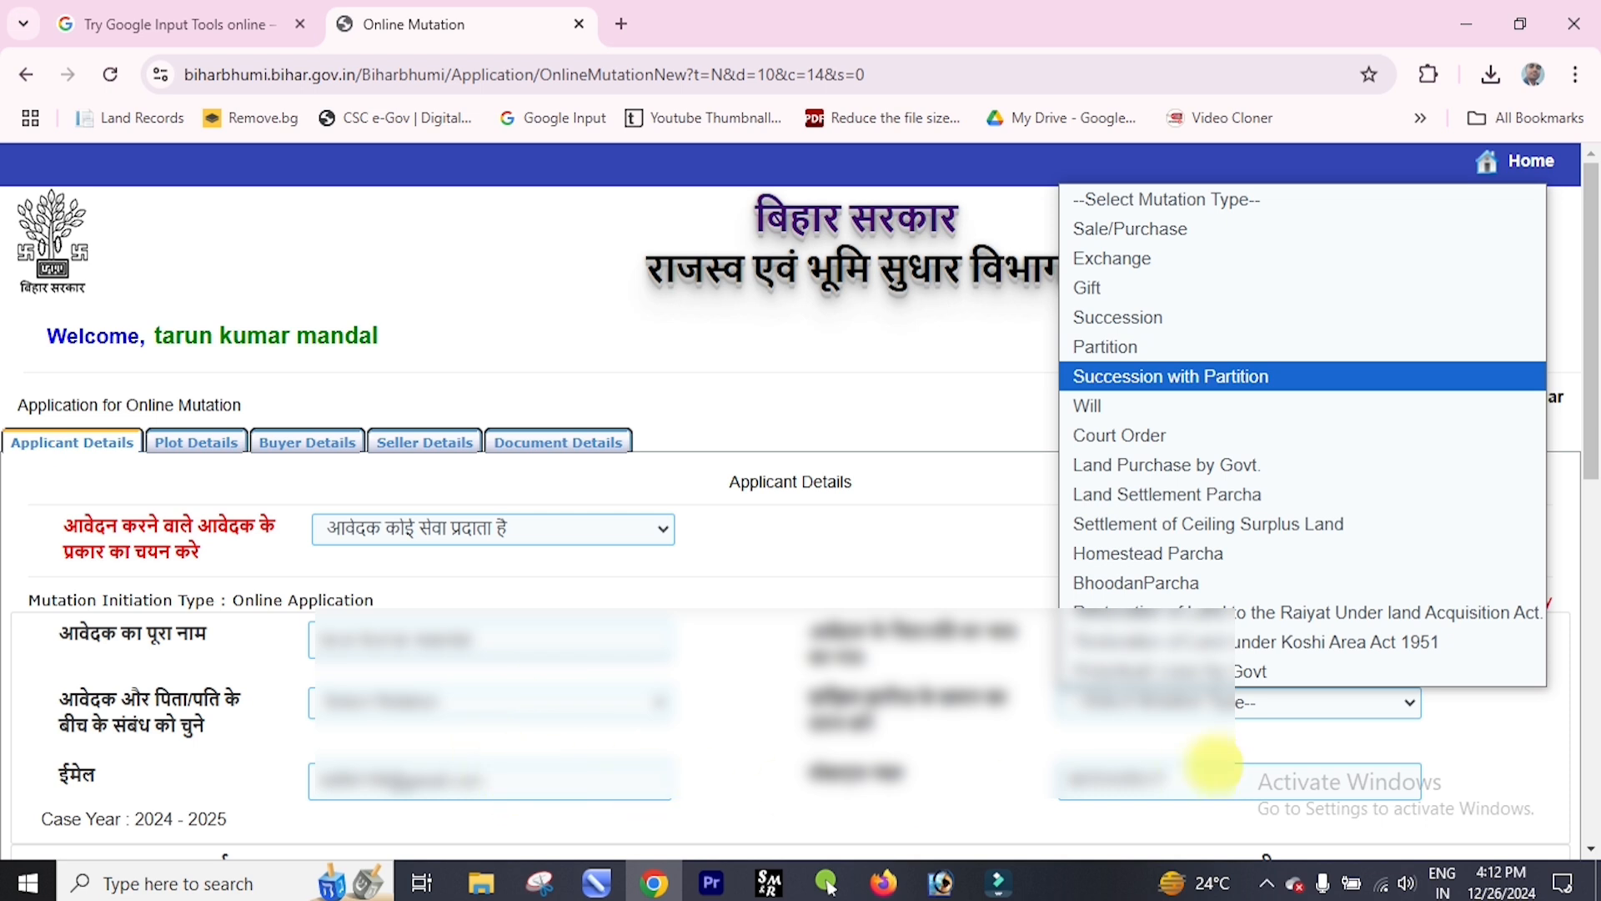
pyautogui.click(1199, 786)
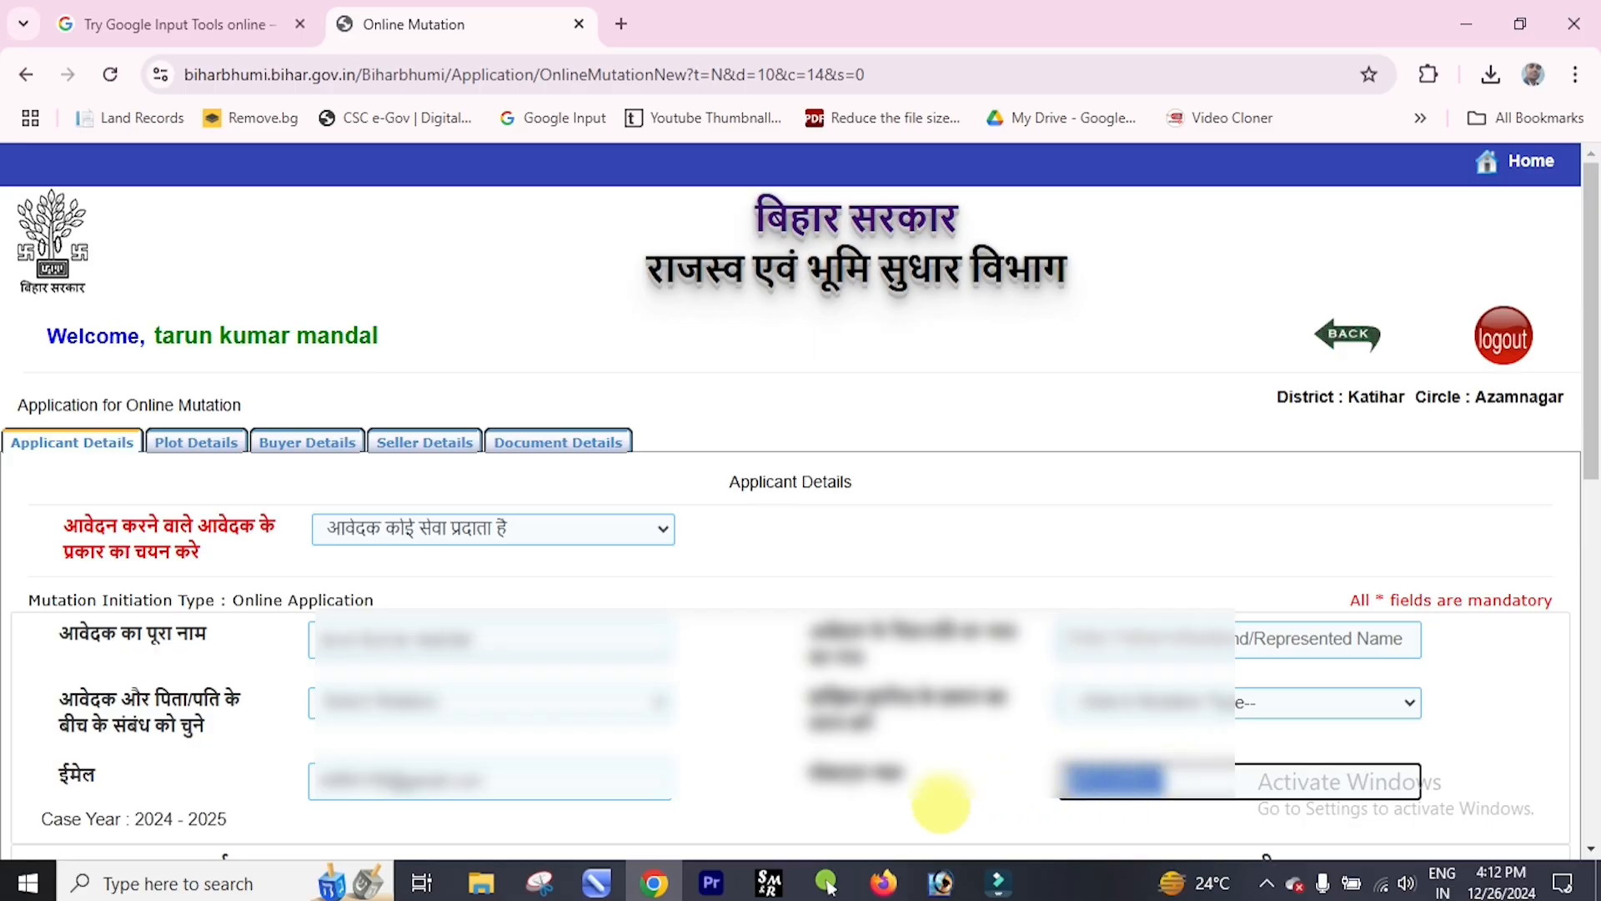
pyautogui.scroll(-4, 178, 550)
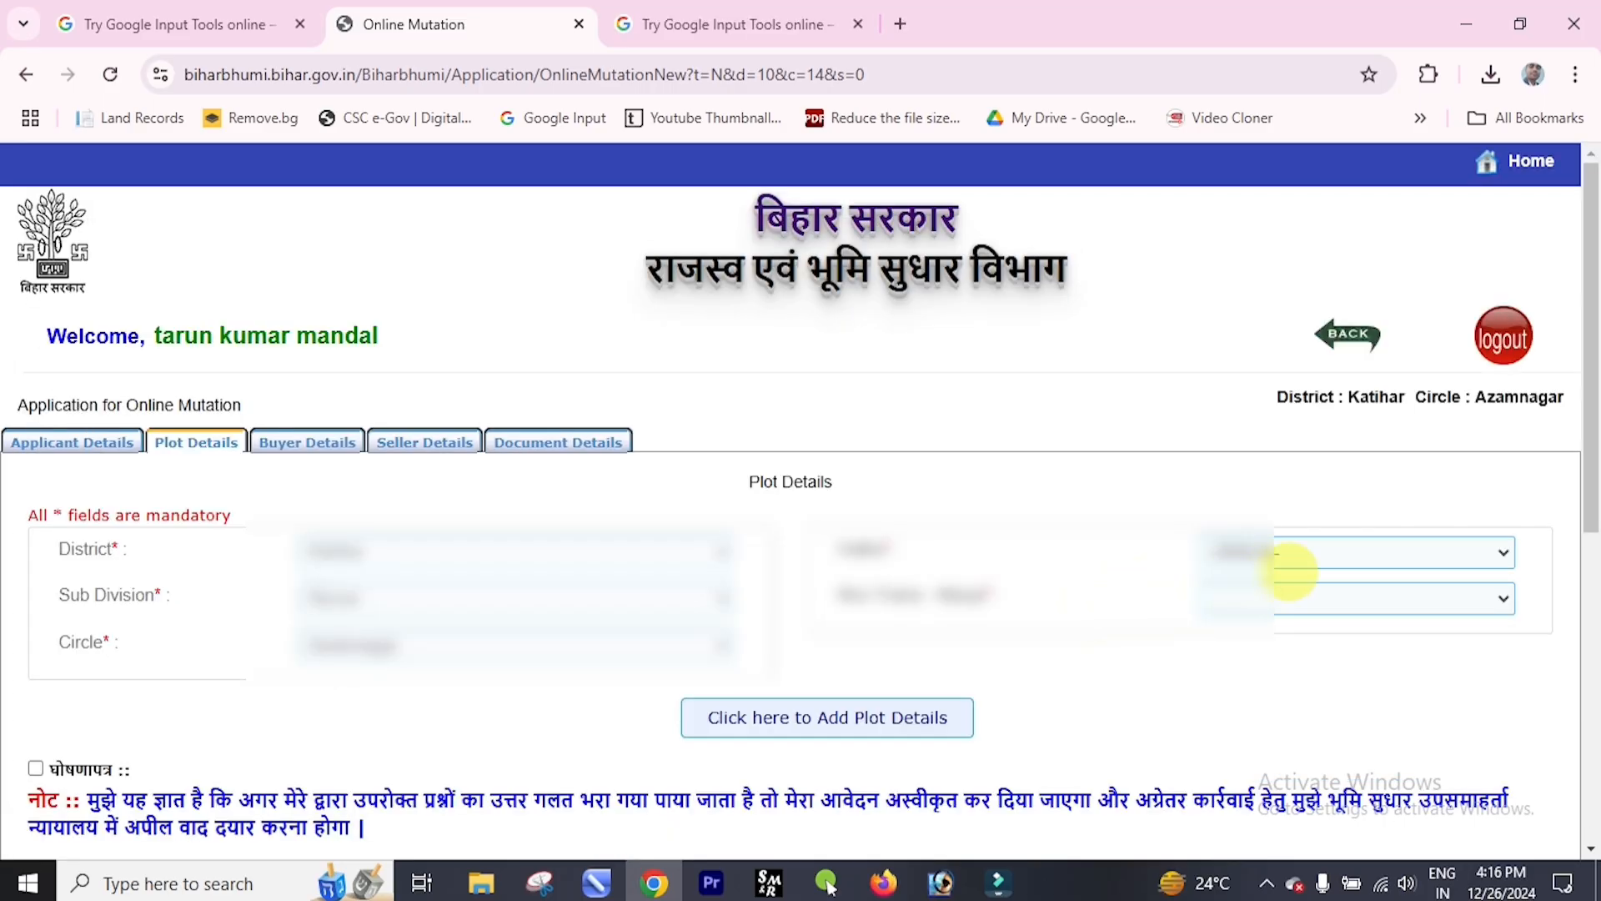
# Step: Choose the halka and mauza in the plot details and open the form for adding a plot
pyautogui.click(1321, 551)
pyautogui.click(1379, 377)
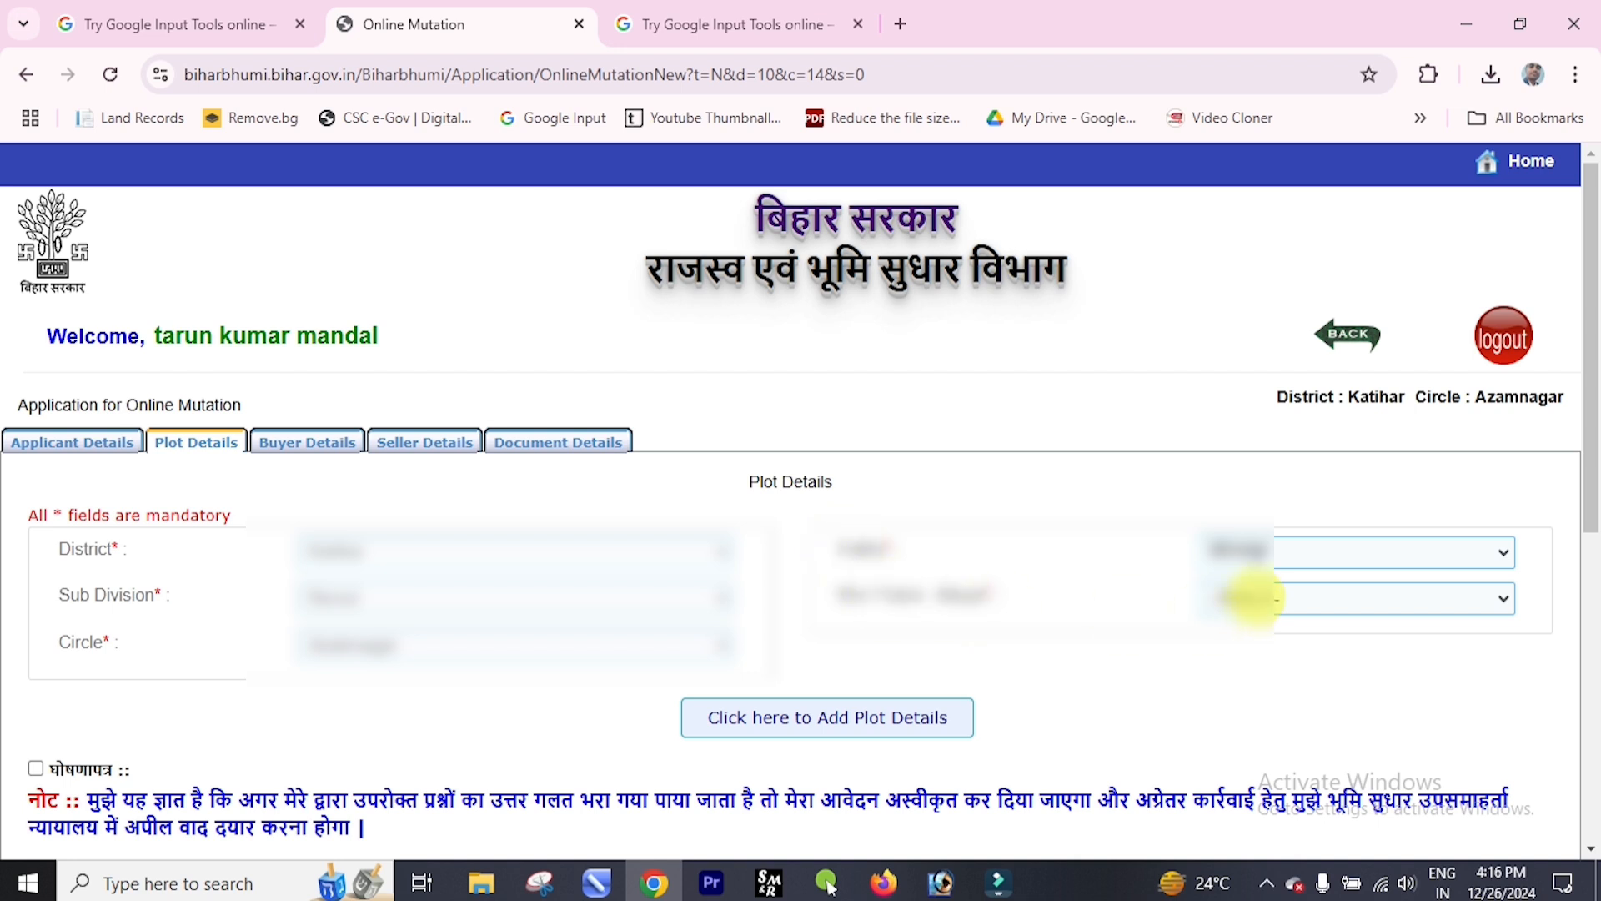
pyautogui.click(1243, 597)
pyautogui.click(1251, 362)
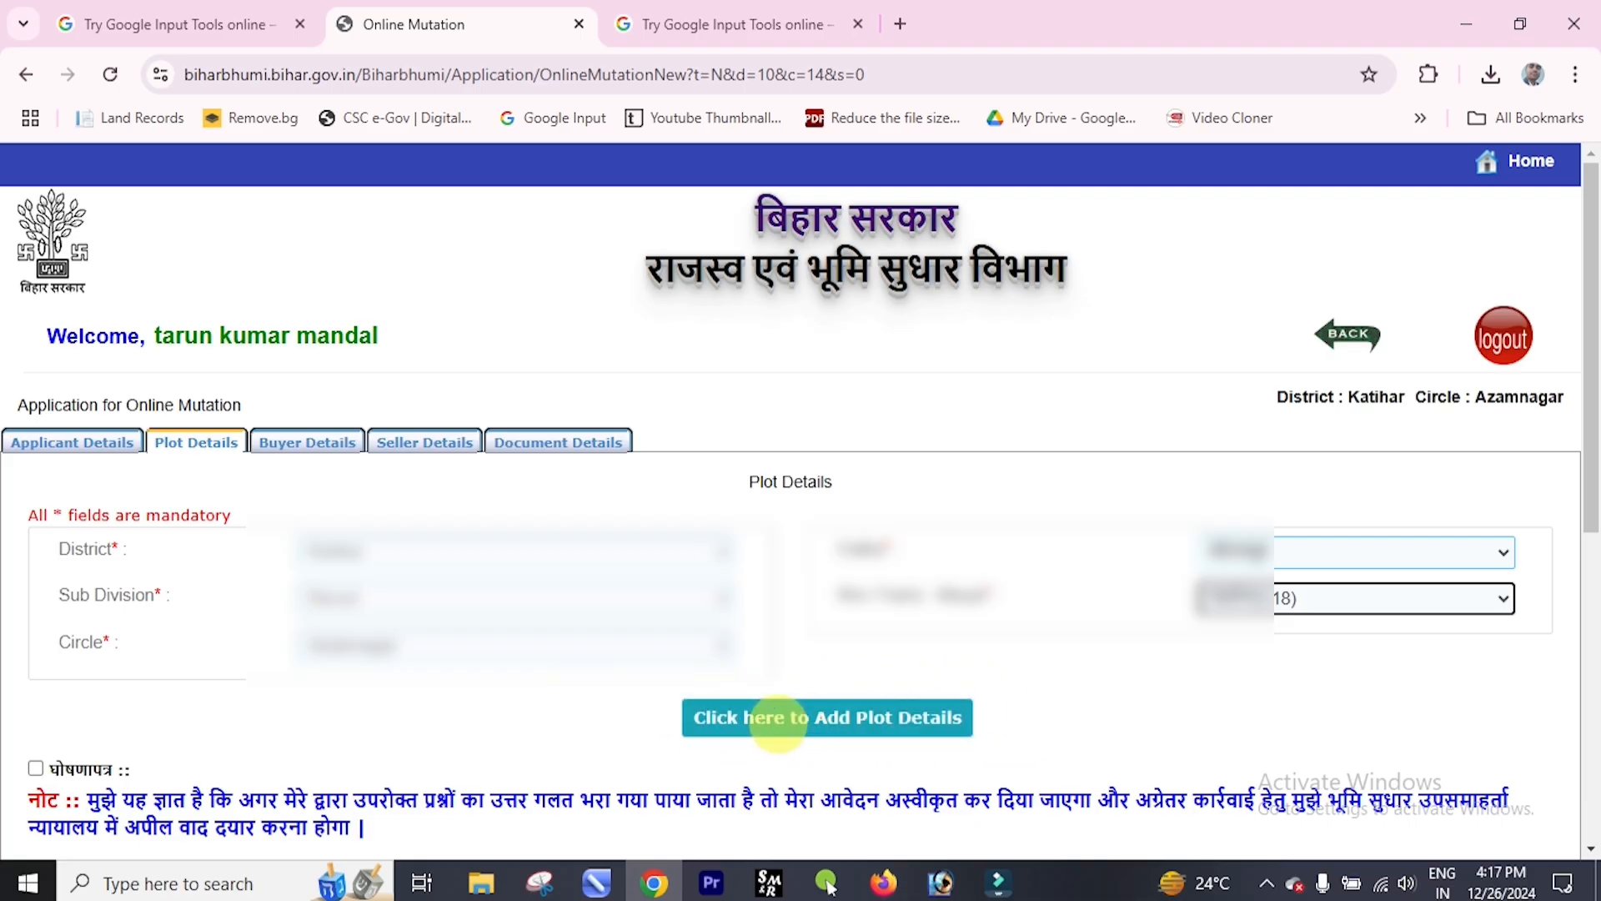
pyautogui.click(780, 718)
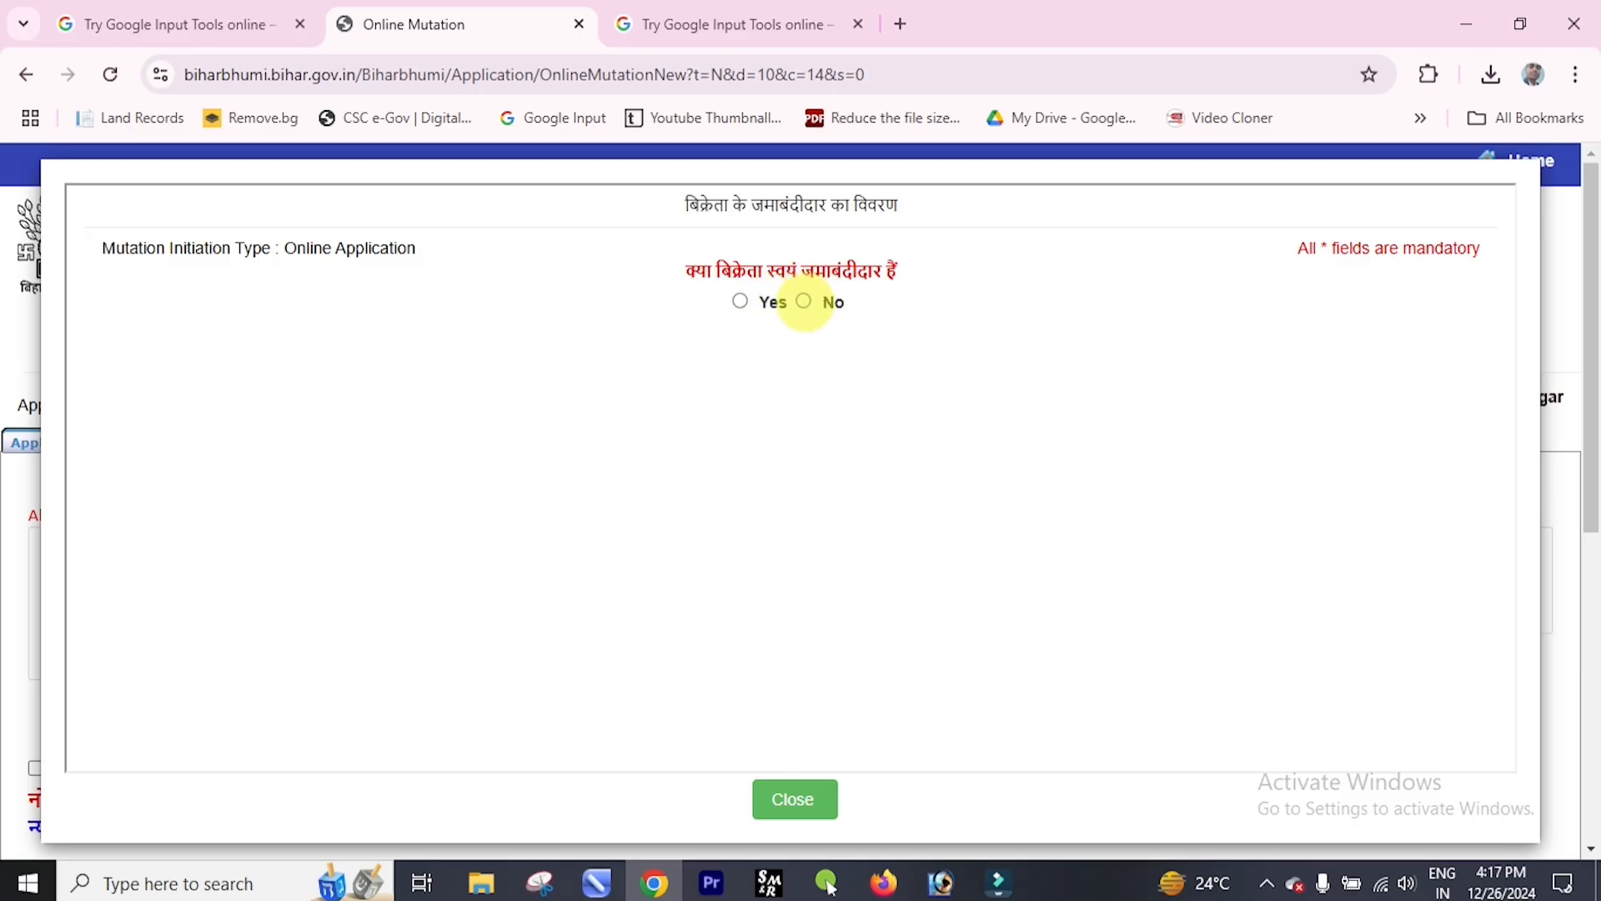
# Step: Answer No to the seller being the jamabandi holder, and Yes to multiple shareholders, joint account and attached consent letter
pyautogui.click(803, 301)
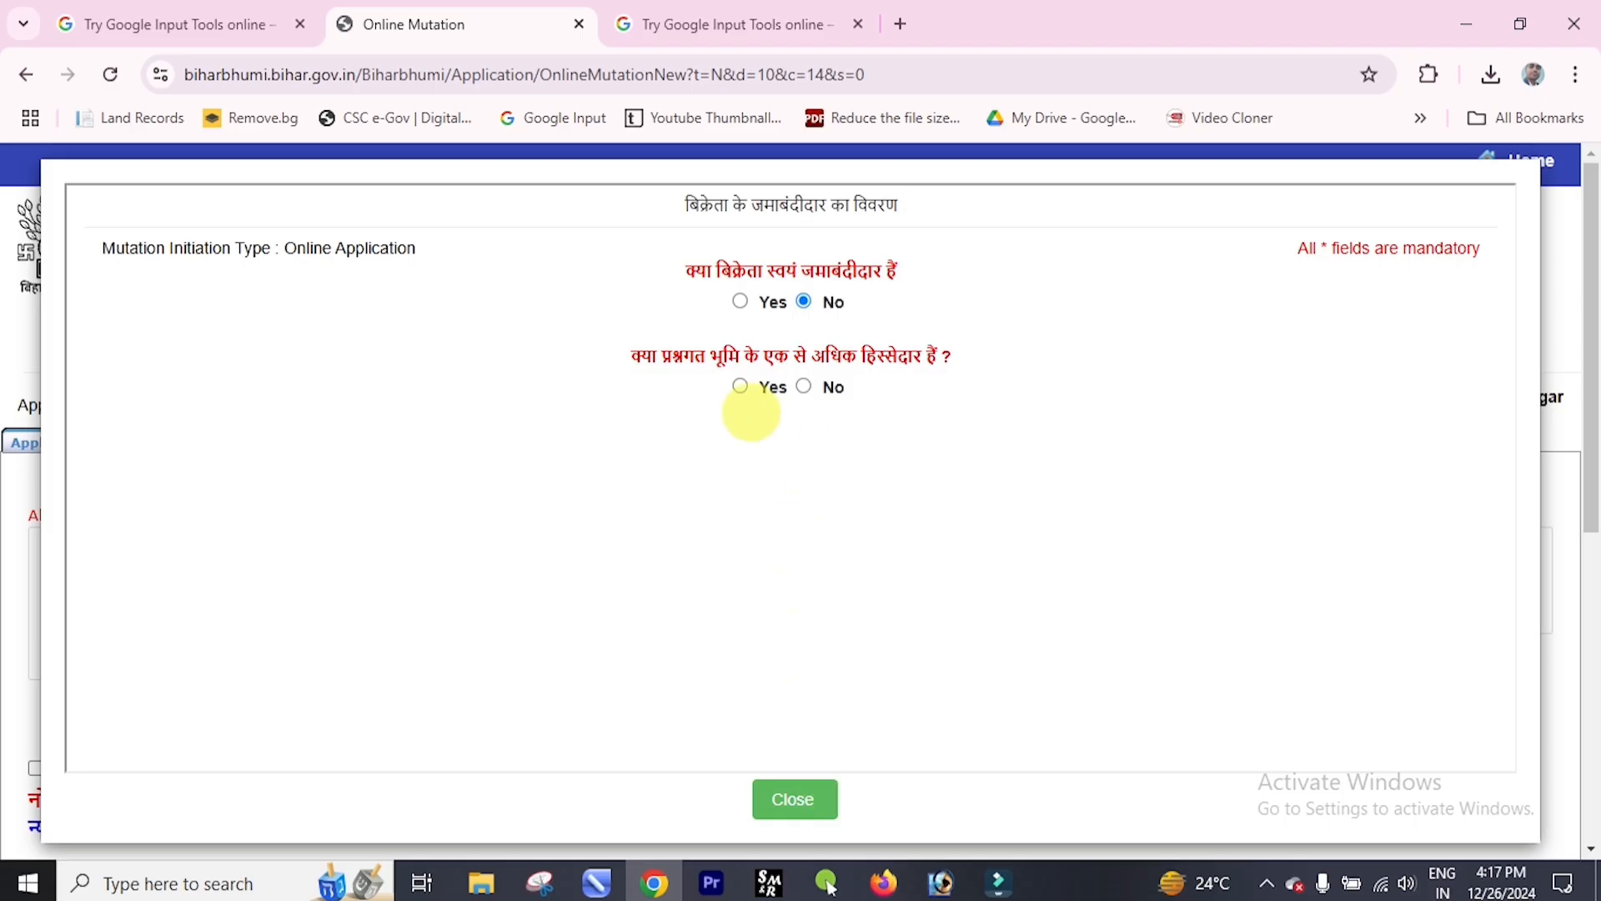
pyautogui.click(739, 386)
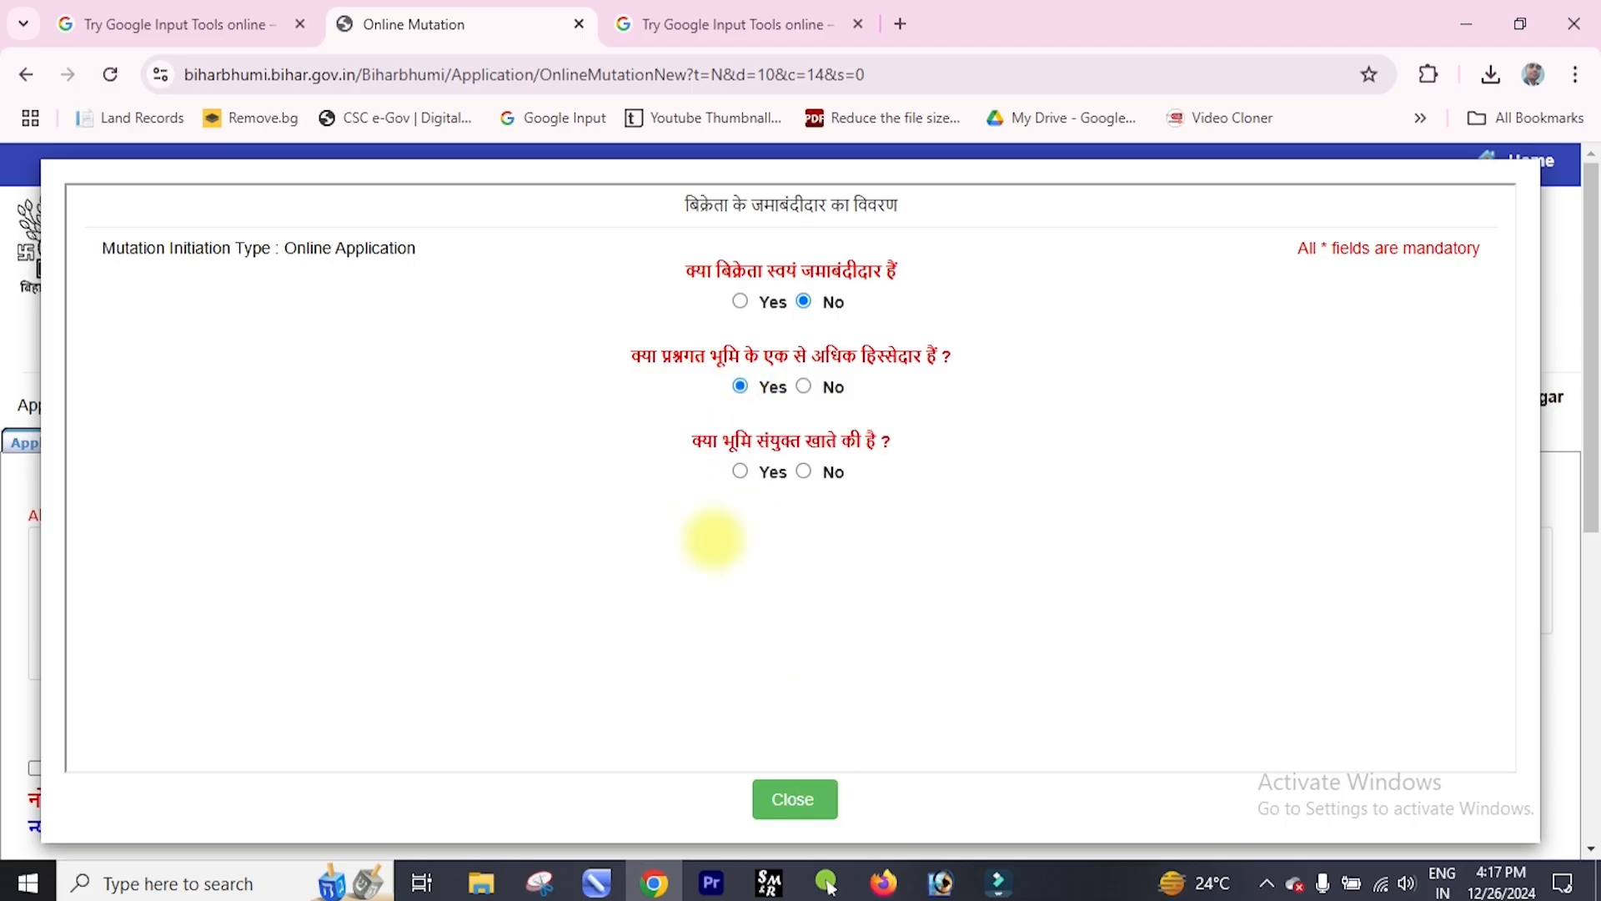
pyautogui.click(739, 471)
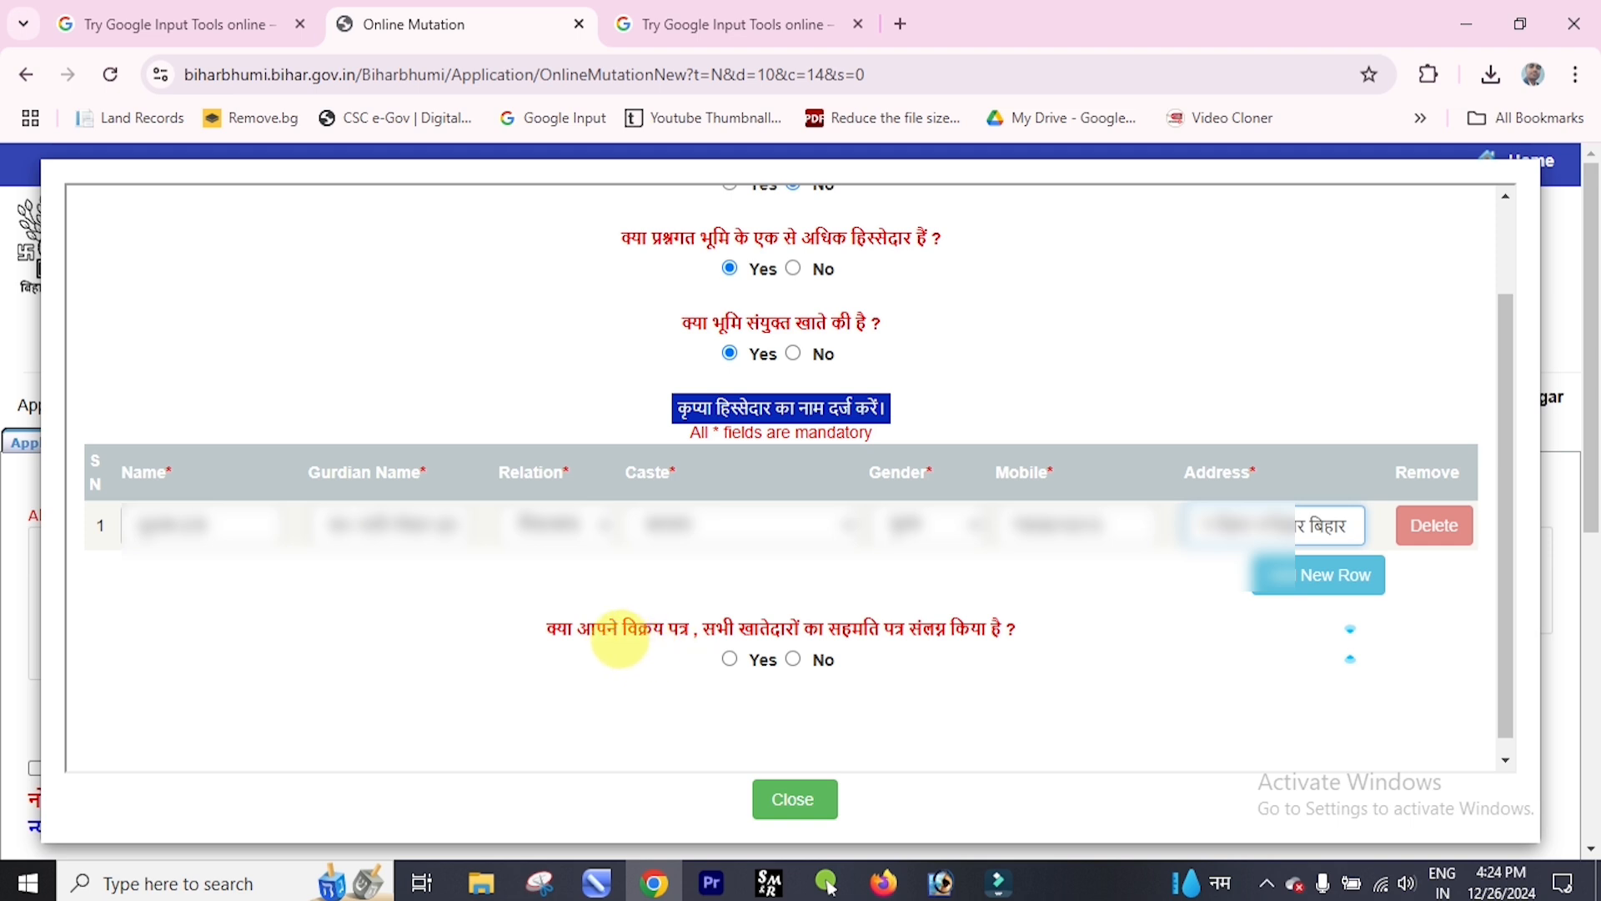
pyautogui.click(730, 658)
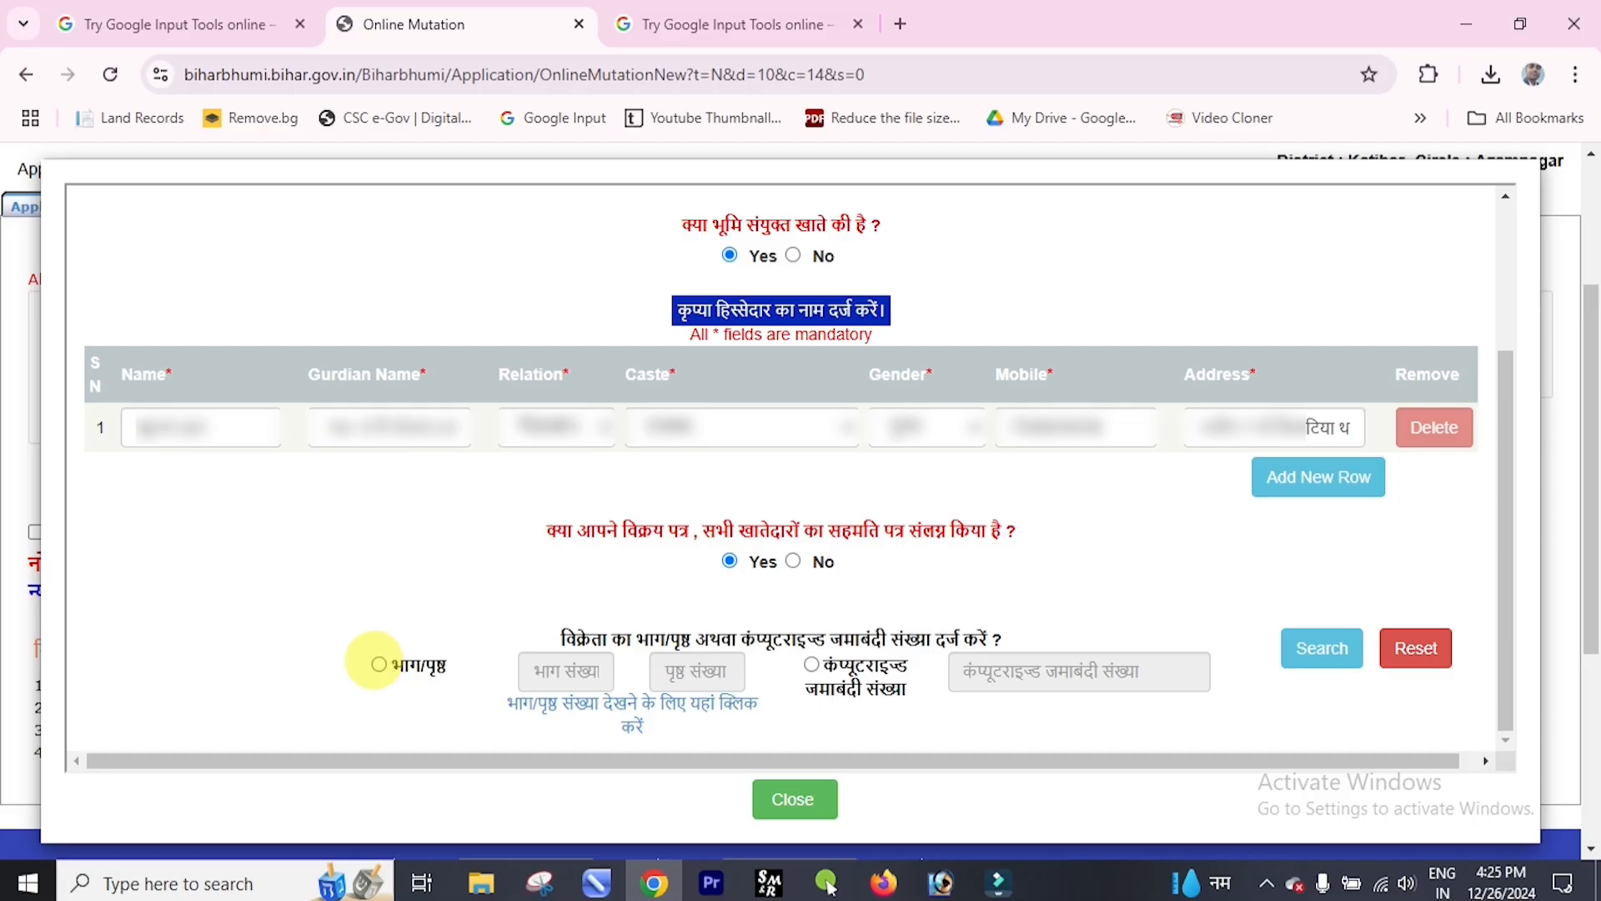
# Step: Search the seller's jamabandi by part 1 and page 1676, and check the holder and total area
pyautogui.click(379, 664)
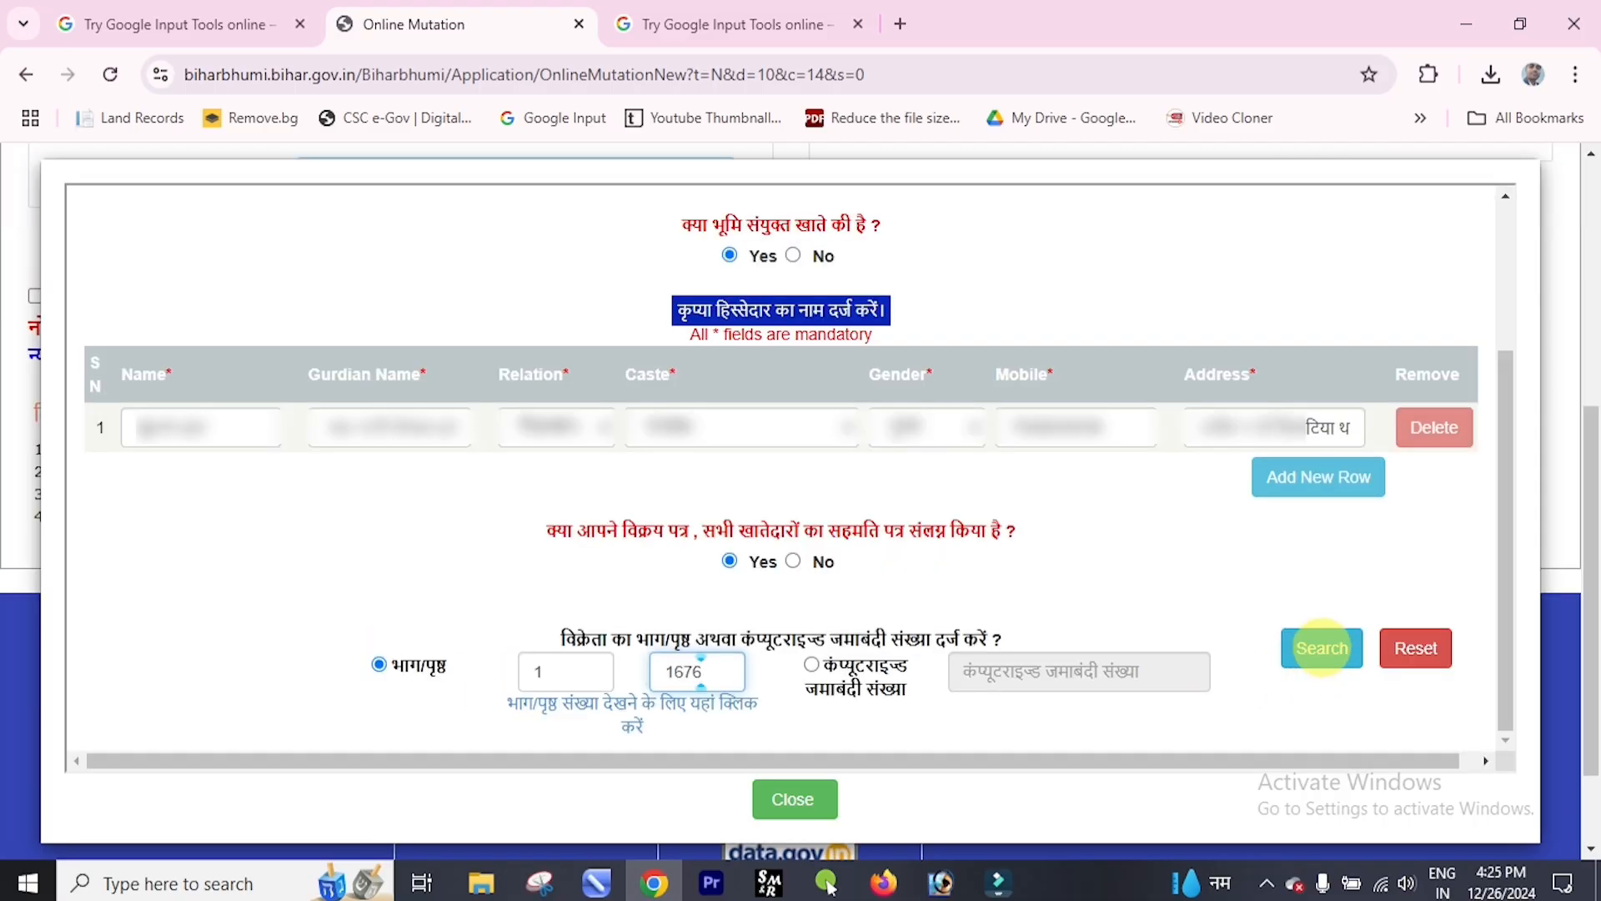
pyautogui.click(1321, 648)
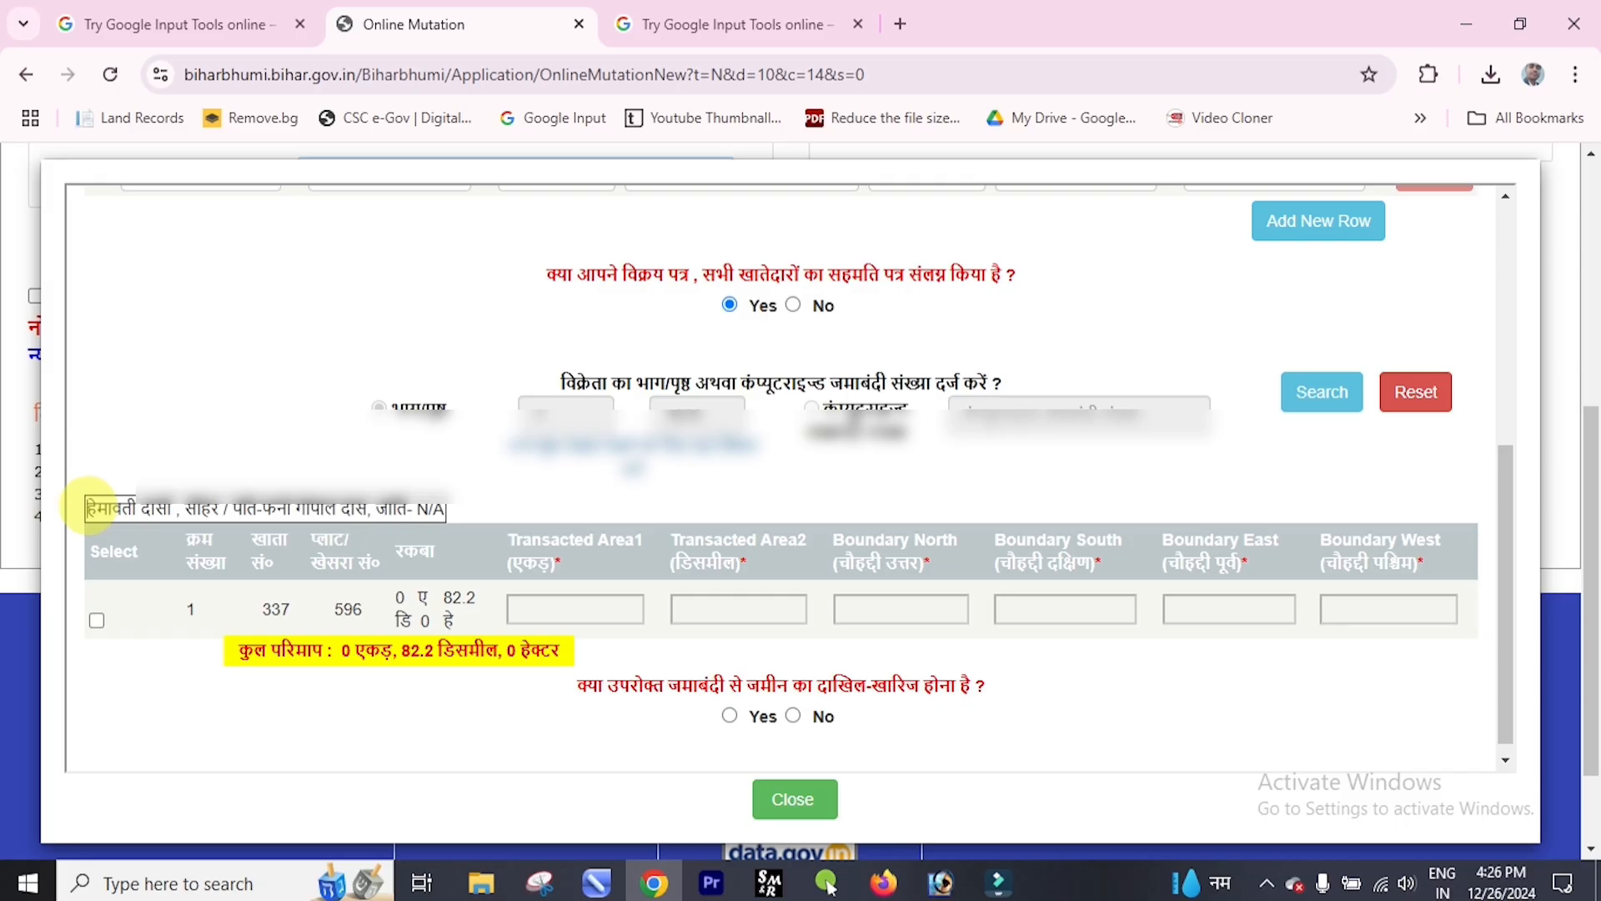
pyautogui.moveTo(88, 506); pyautogui.dragTo(447, 513)
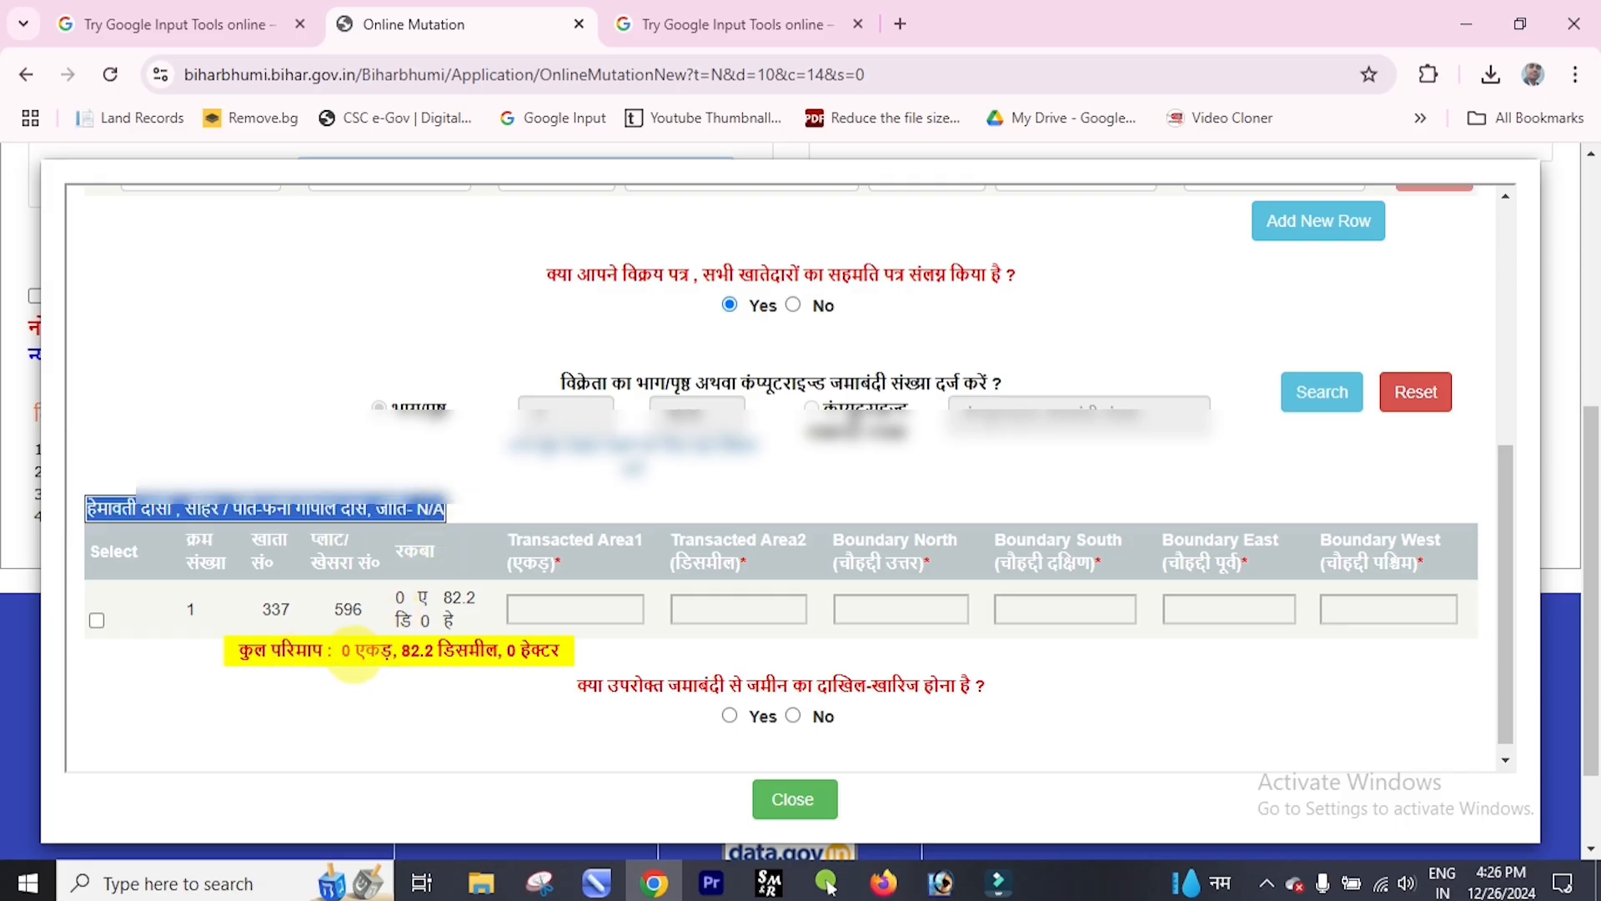
pyautogui.moveTo(351, 652); pyautogui.dragTo(451, 667)
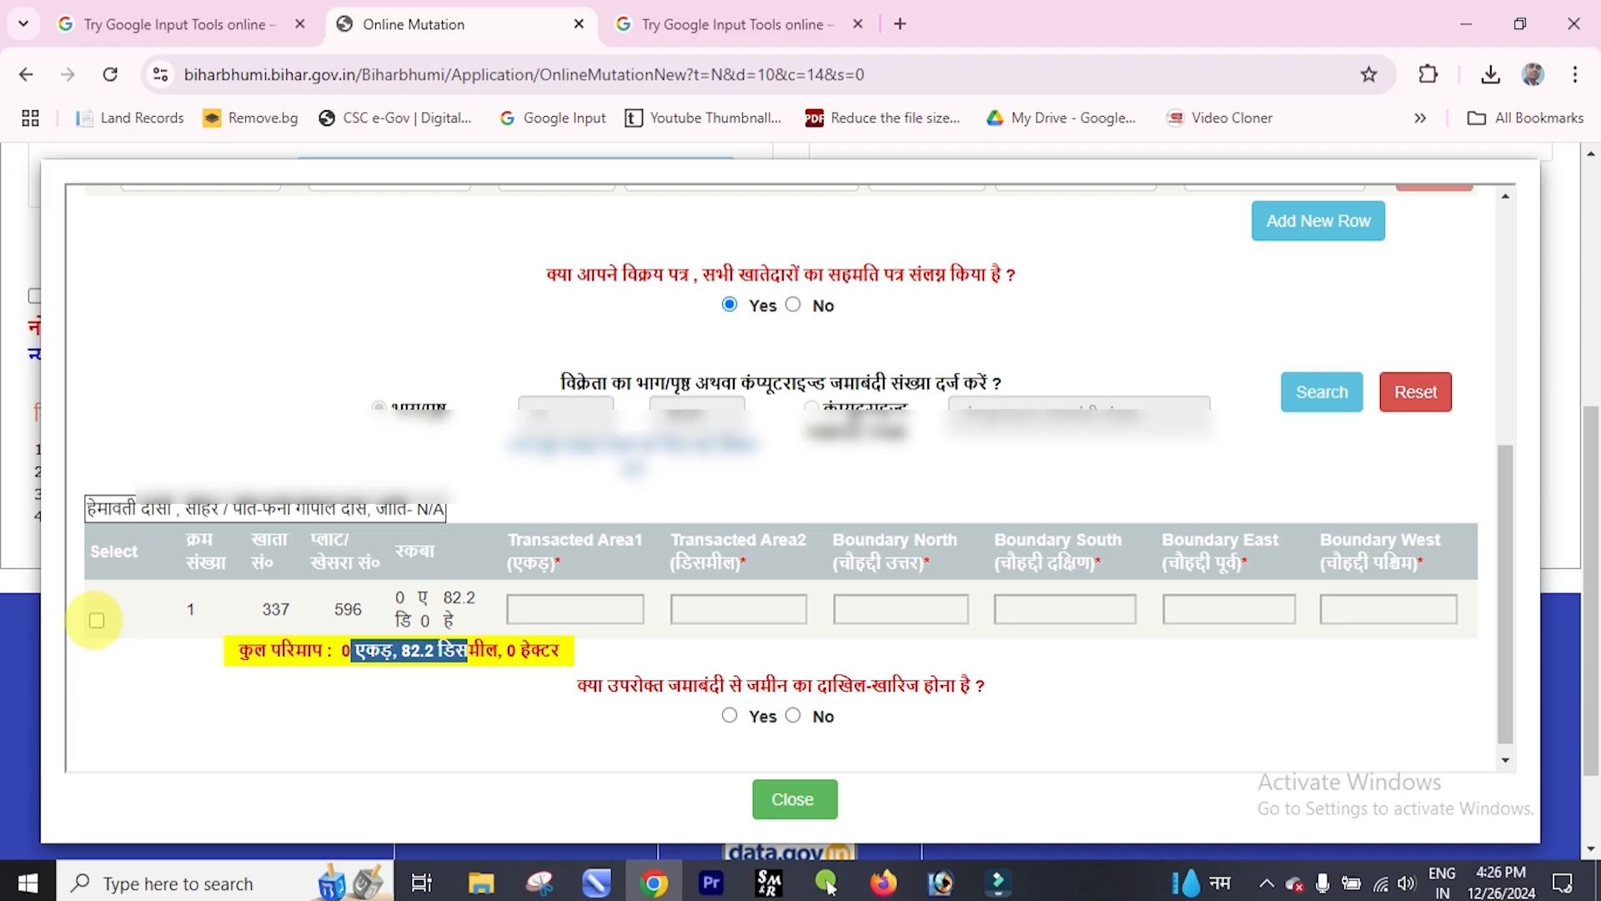
# Step: Select plot 596, set its transacted area to 0 acre and 27.400 decimal, and fill in the four boundaries
pyautogui.click(96, 619)
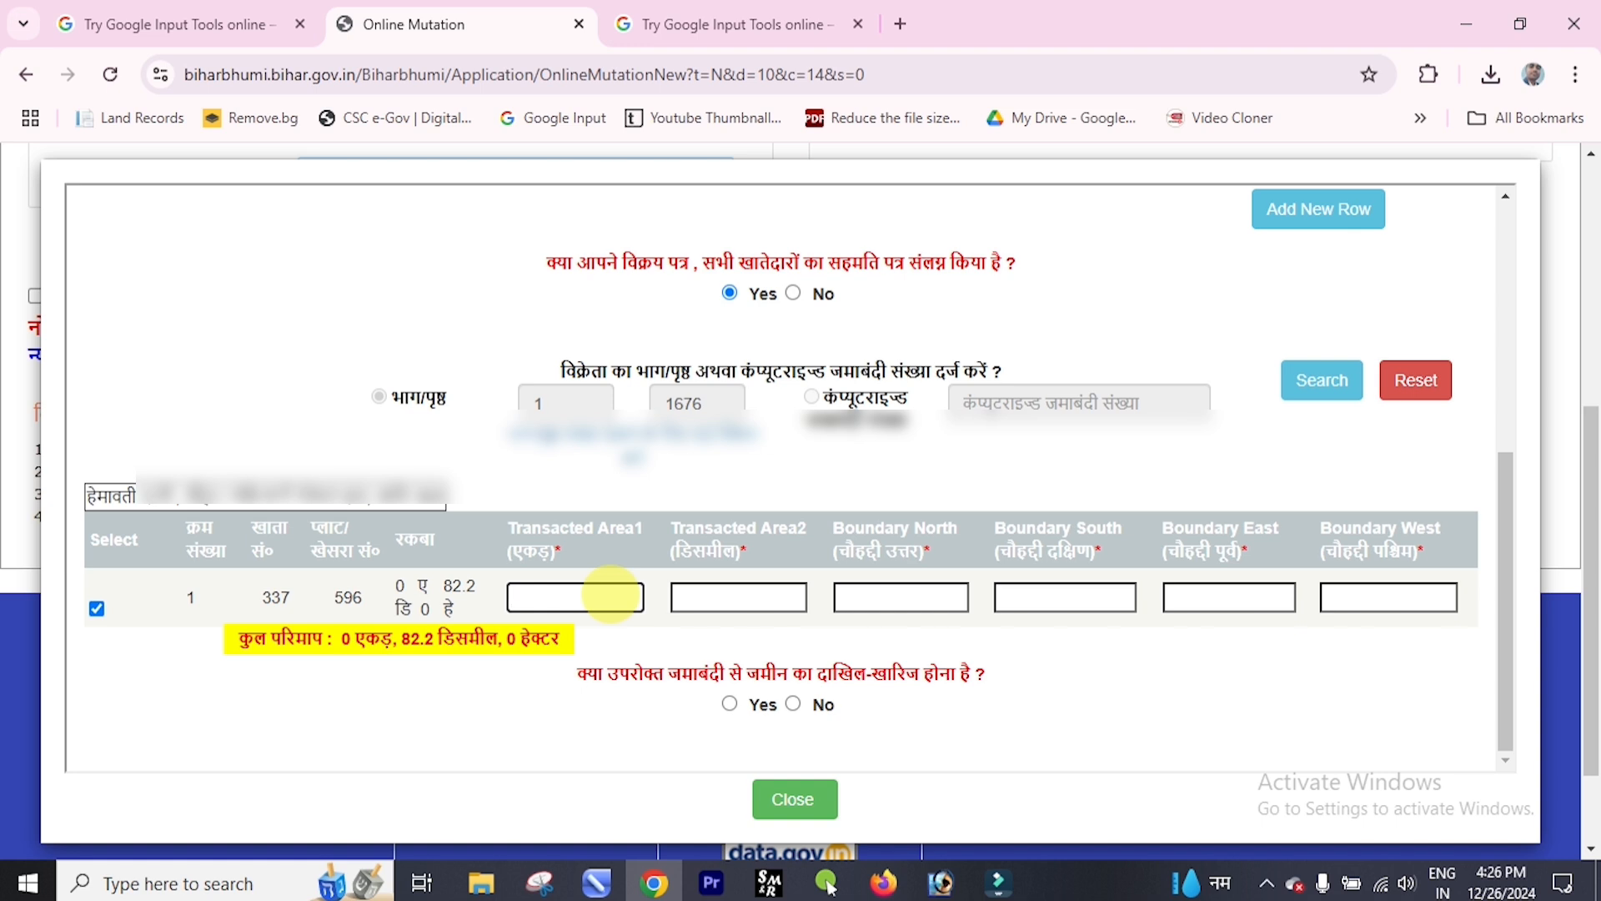
pyautogui.click(611, 594)
pyautogui.write('0')
pyautogui.press('Tab')
pyautogui.write('27.400')
pyautogui.press('Tab')
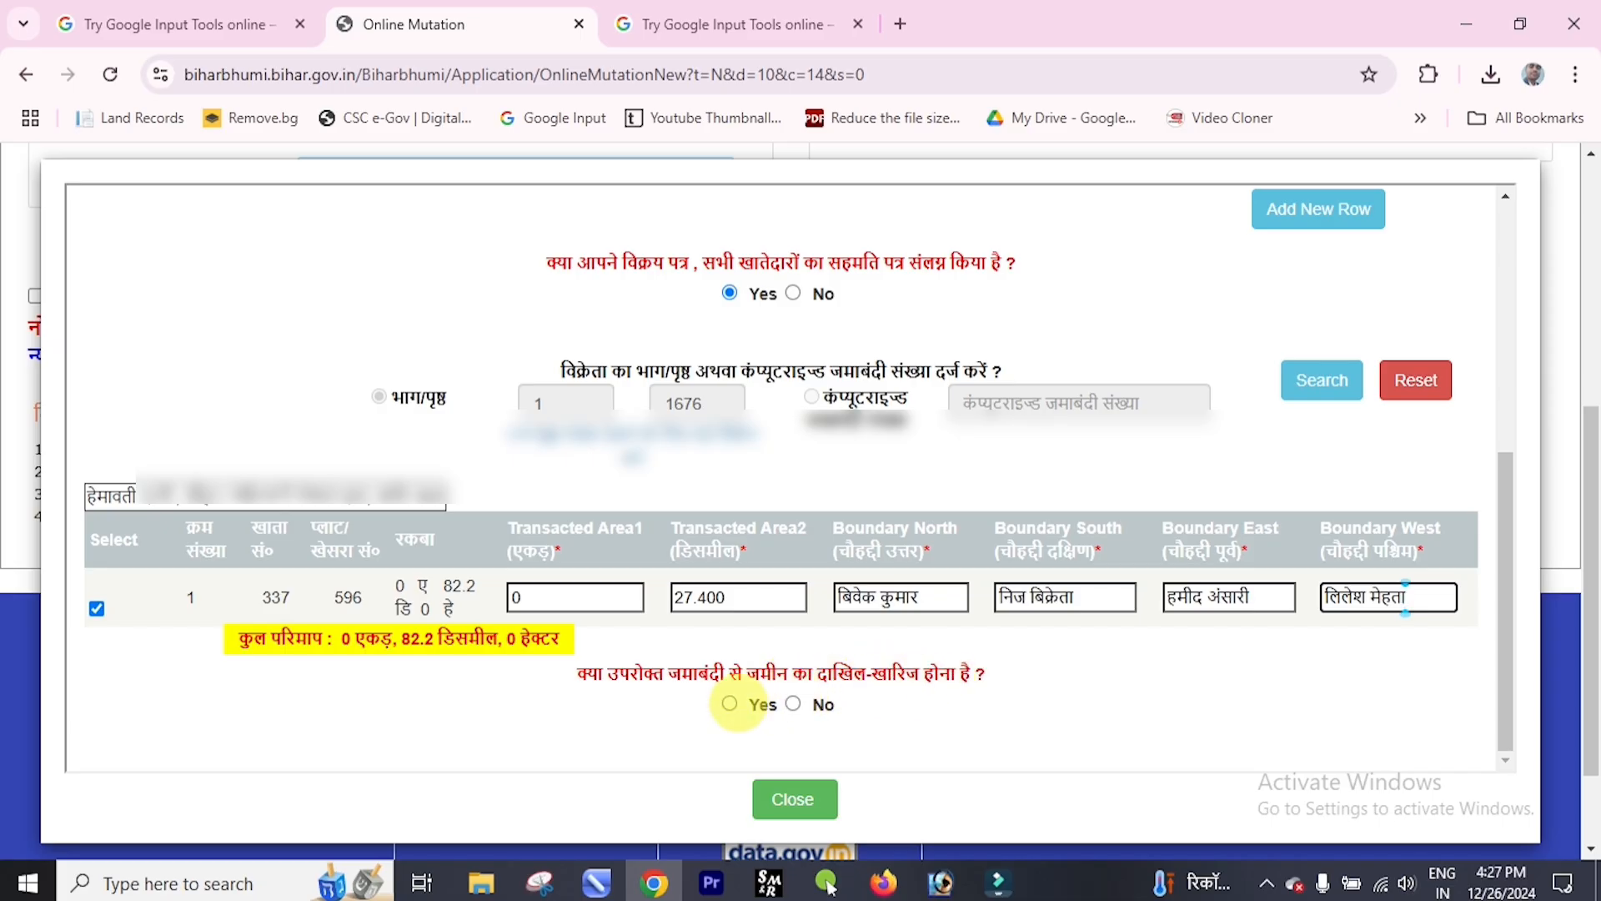
# Step: Answer Yes to mutating land from this jamabandi and save the plot details
pyautogui.click(729, 703)
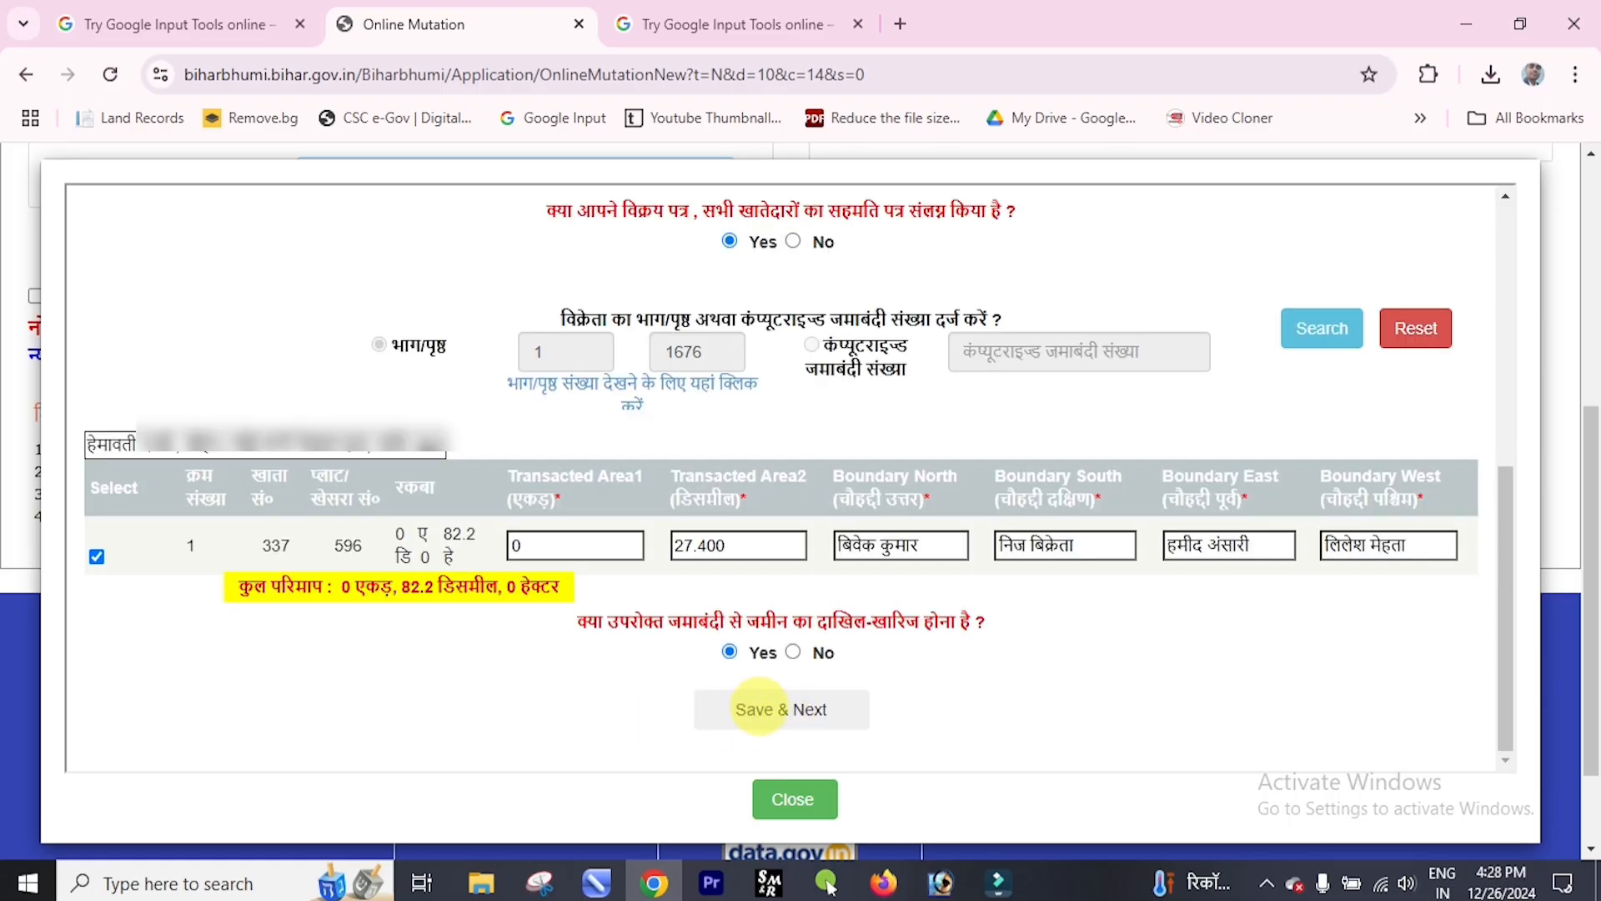
pyautogui.click(760, 708)
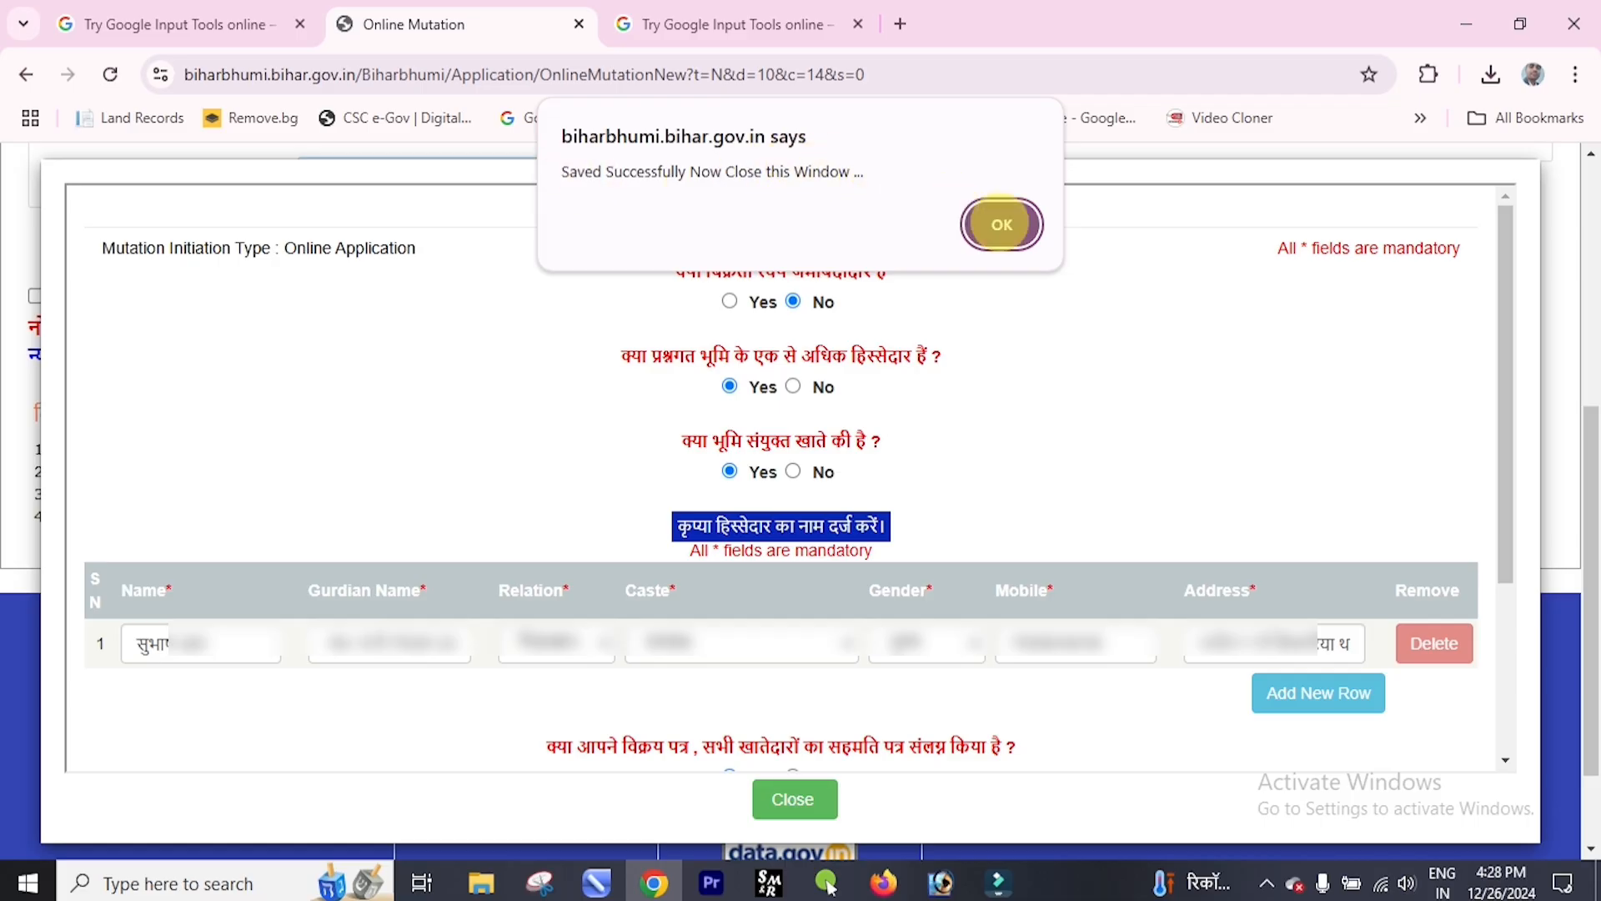
pyautogui.click(1001, 224)
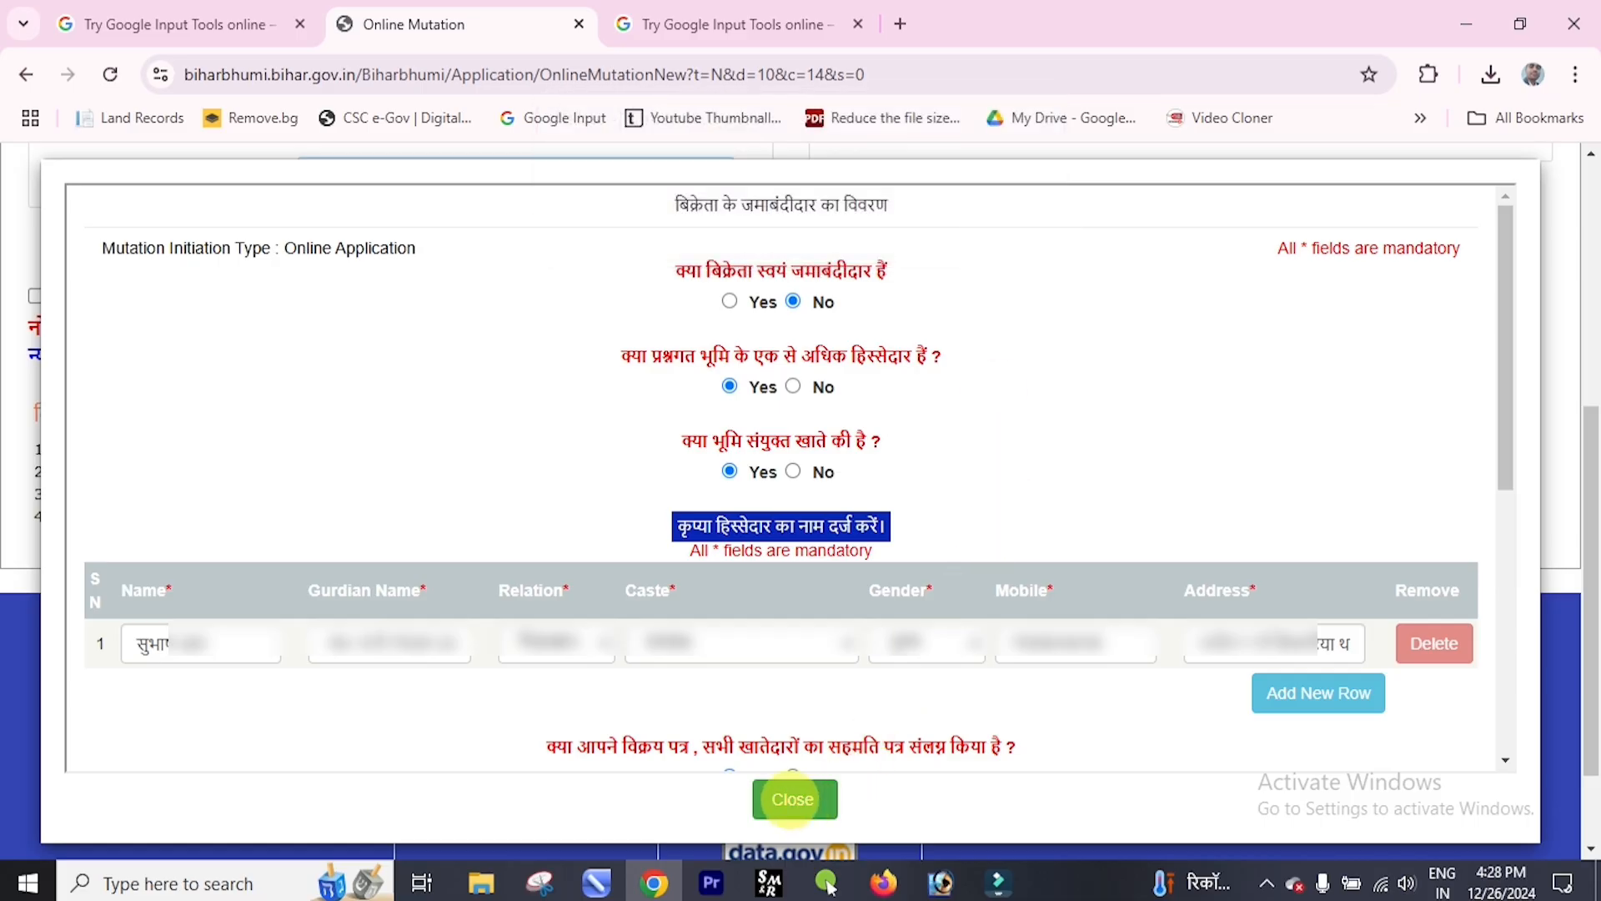
# Step: Close the seller's jamabandi dialog, accept the declaration on the plot details and save them to continue to the buyer details
pyautogui.click(792, 799)
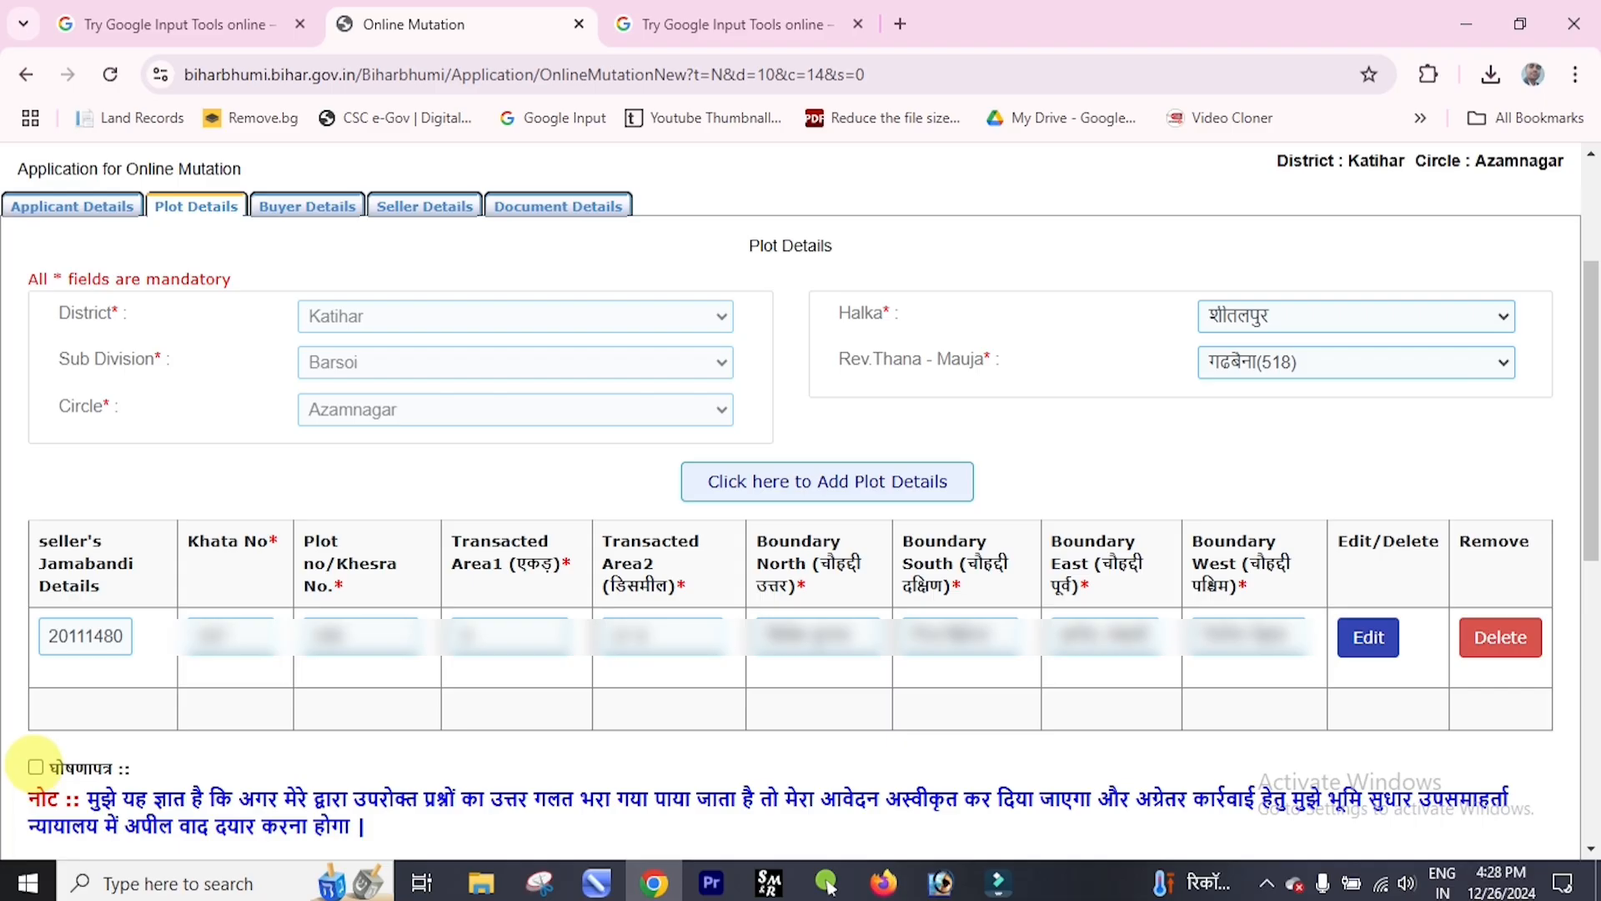
pyautogui.click(35, 766)
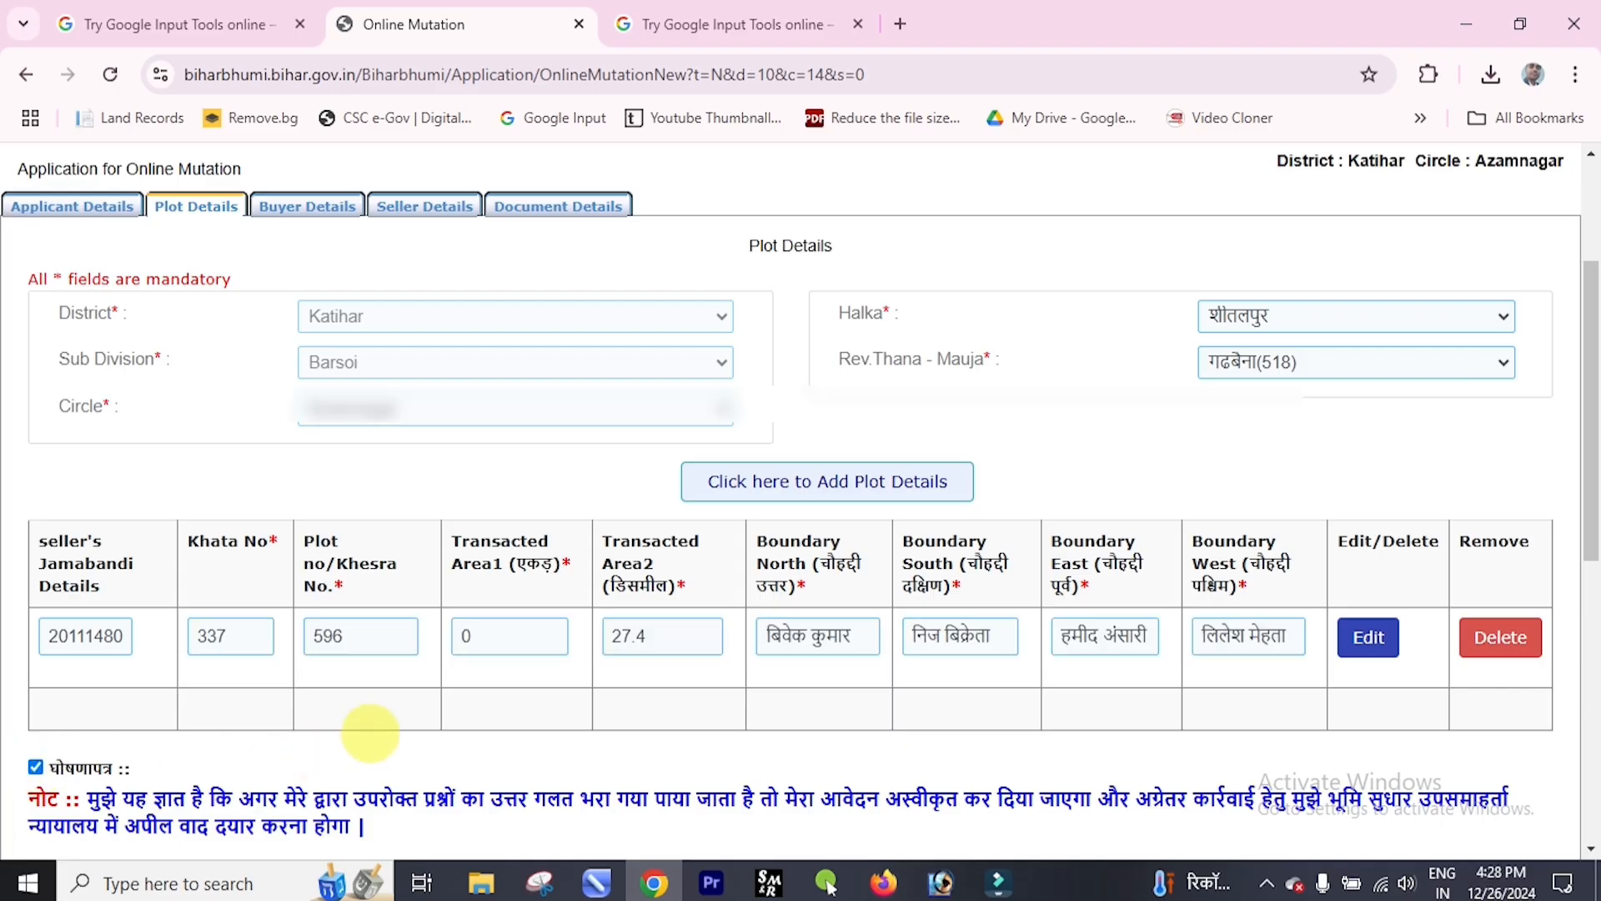
pyautogui.scroll(-3, 714, 506)
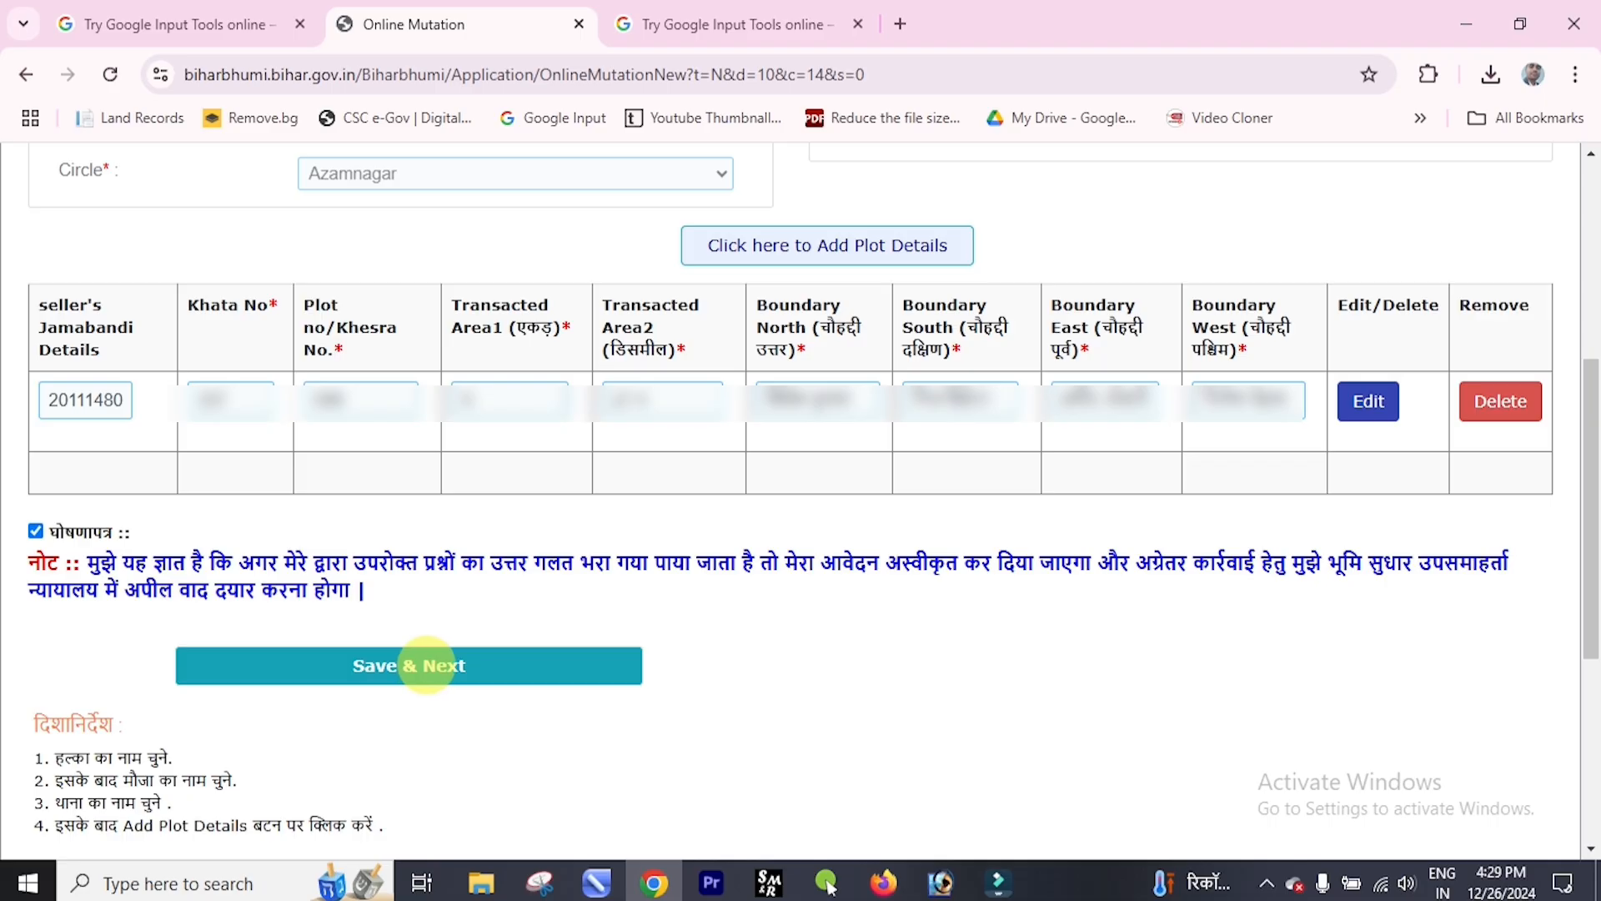
pyautogui.click(425, 664)
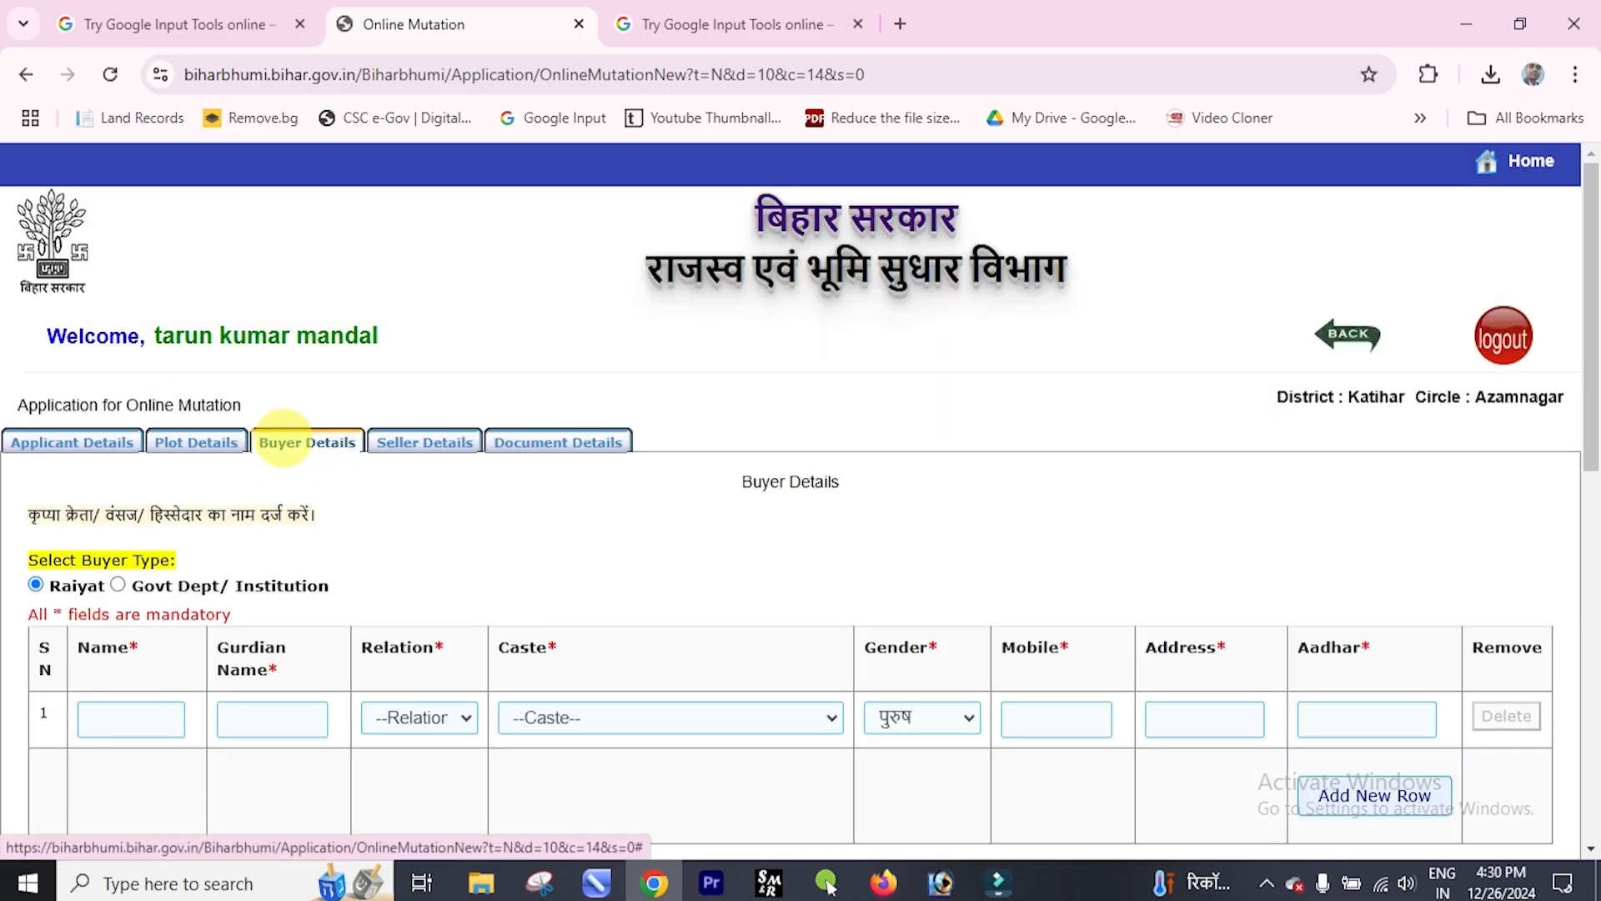
# Step: Enter the Raiyat buyer's name, guardian, relation, caste चांय, gender पुरुष, mobile, address and Aadhaar number, add another buyer row and save the buyer details
pyautogui.click(98, 719)
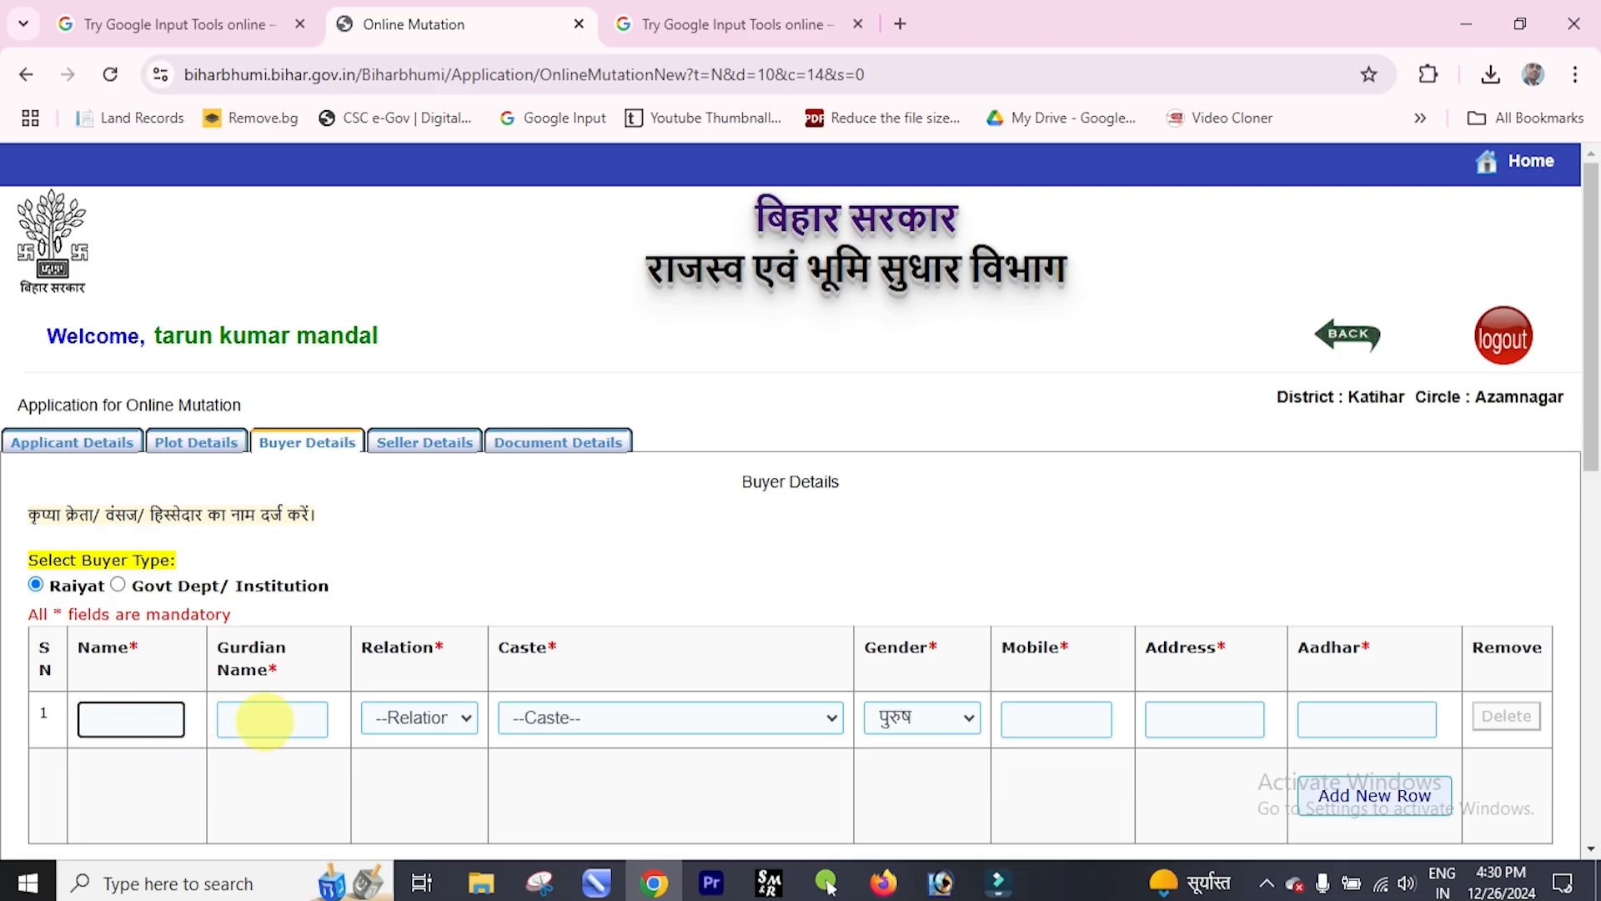
pyautogui.click(265, 718)
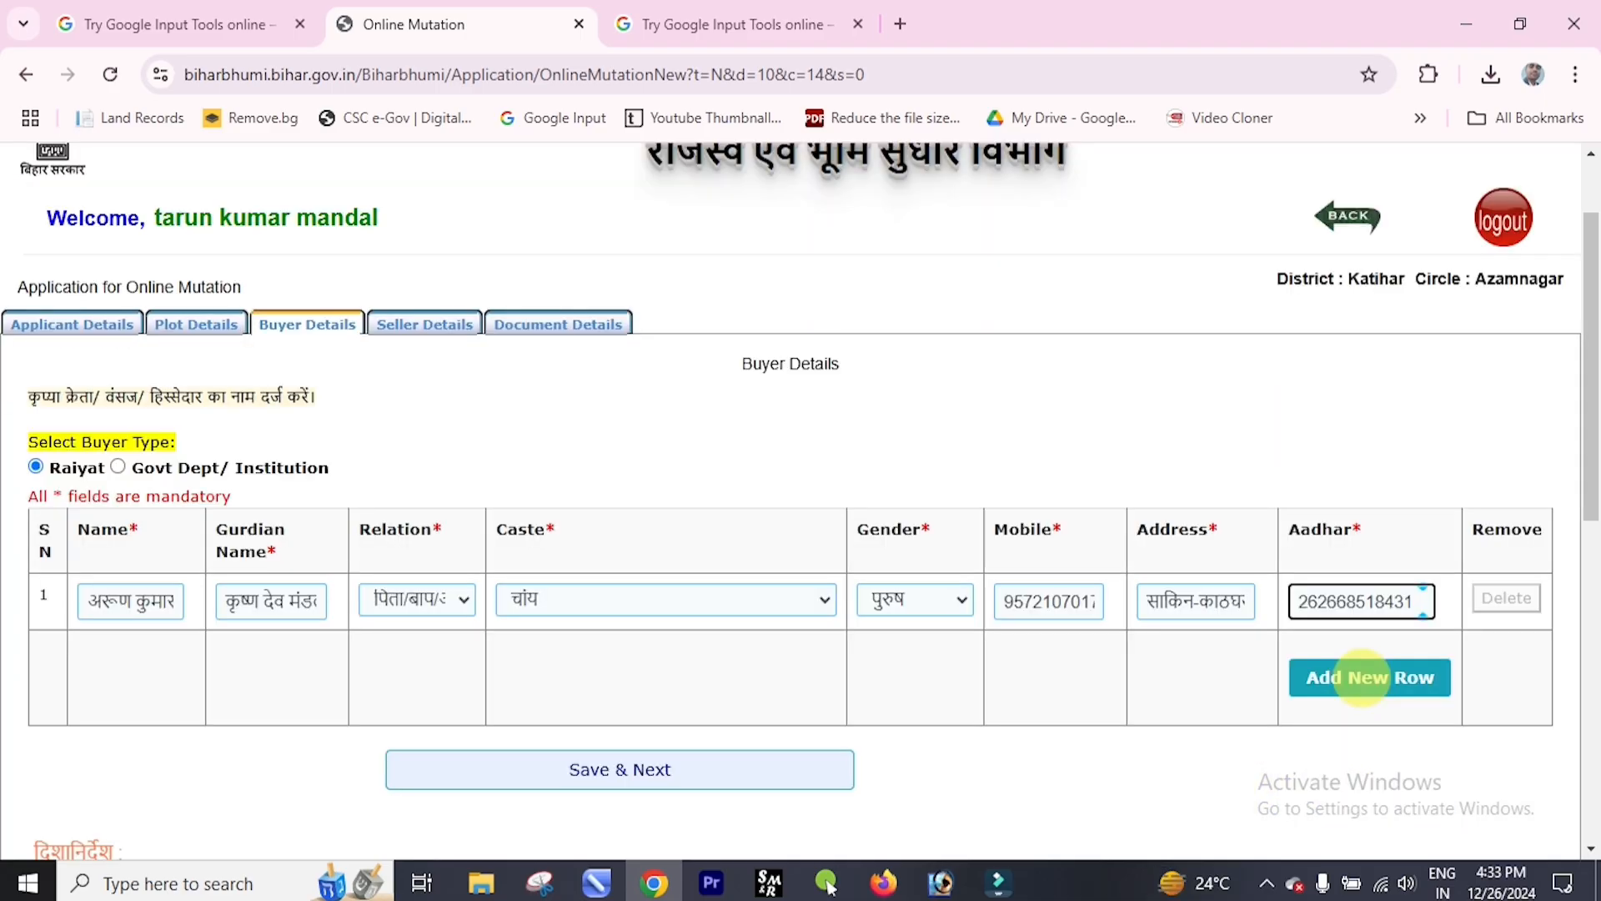
pyautogui.click(1361, 677)
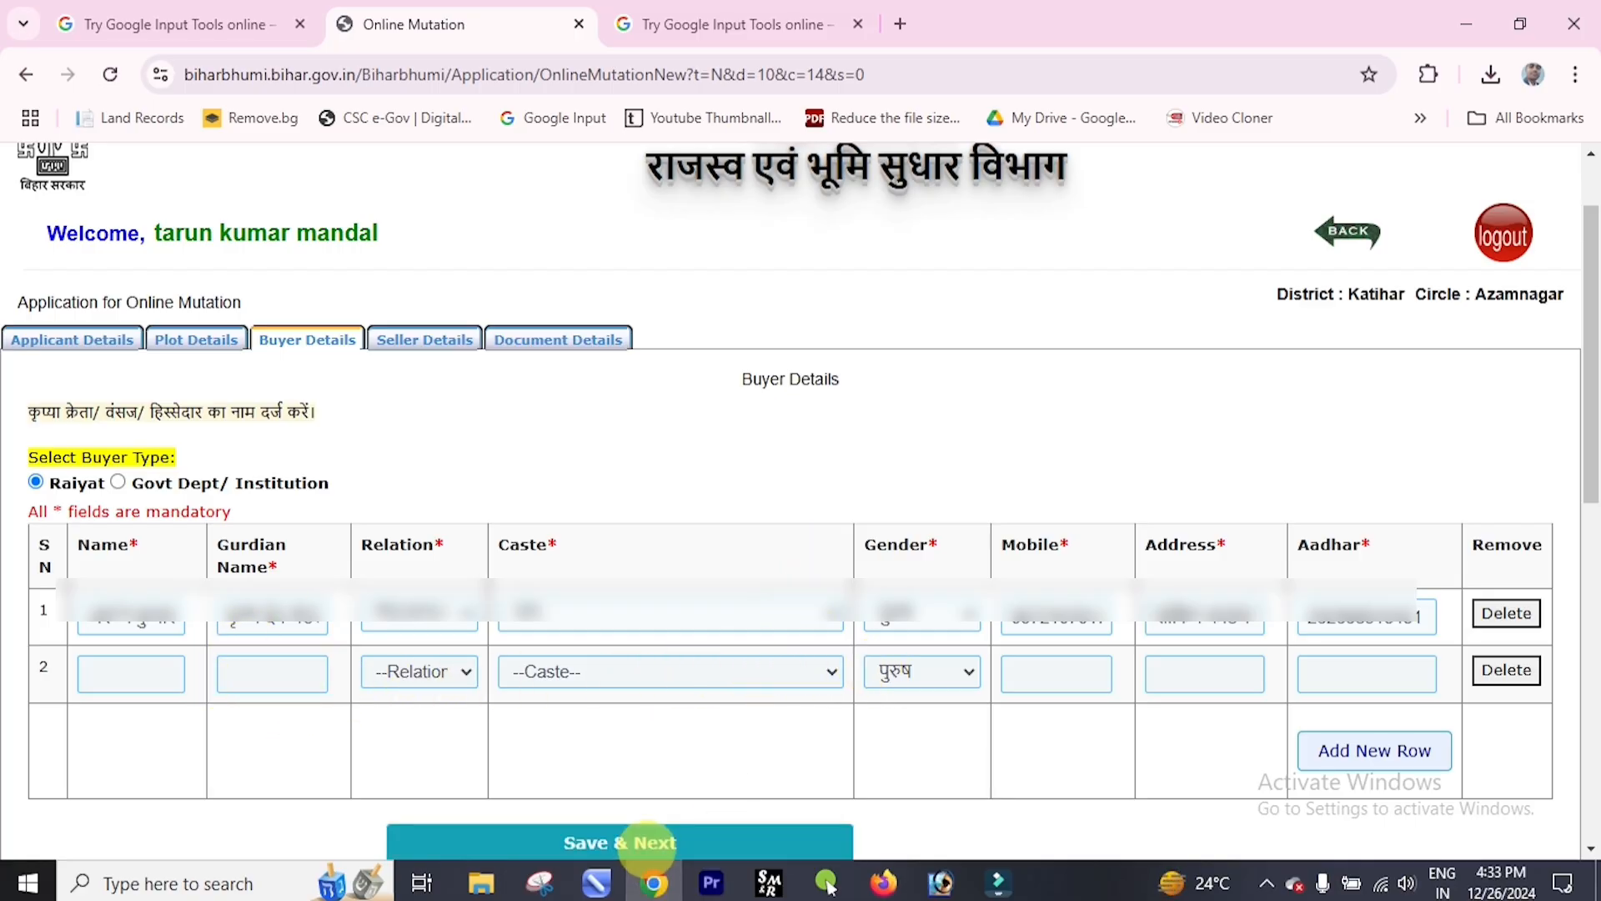
pyautogui.click(644, 842)
# Step: Fill in the seller's personal details and save them to continue to the document details
pyautogui.click(151, 667)
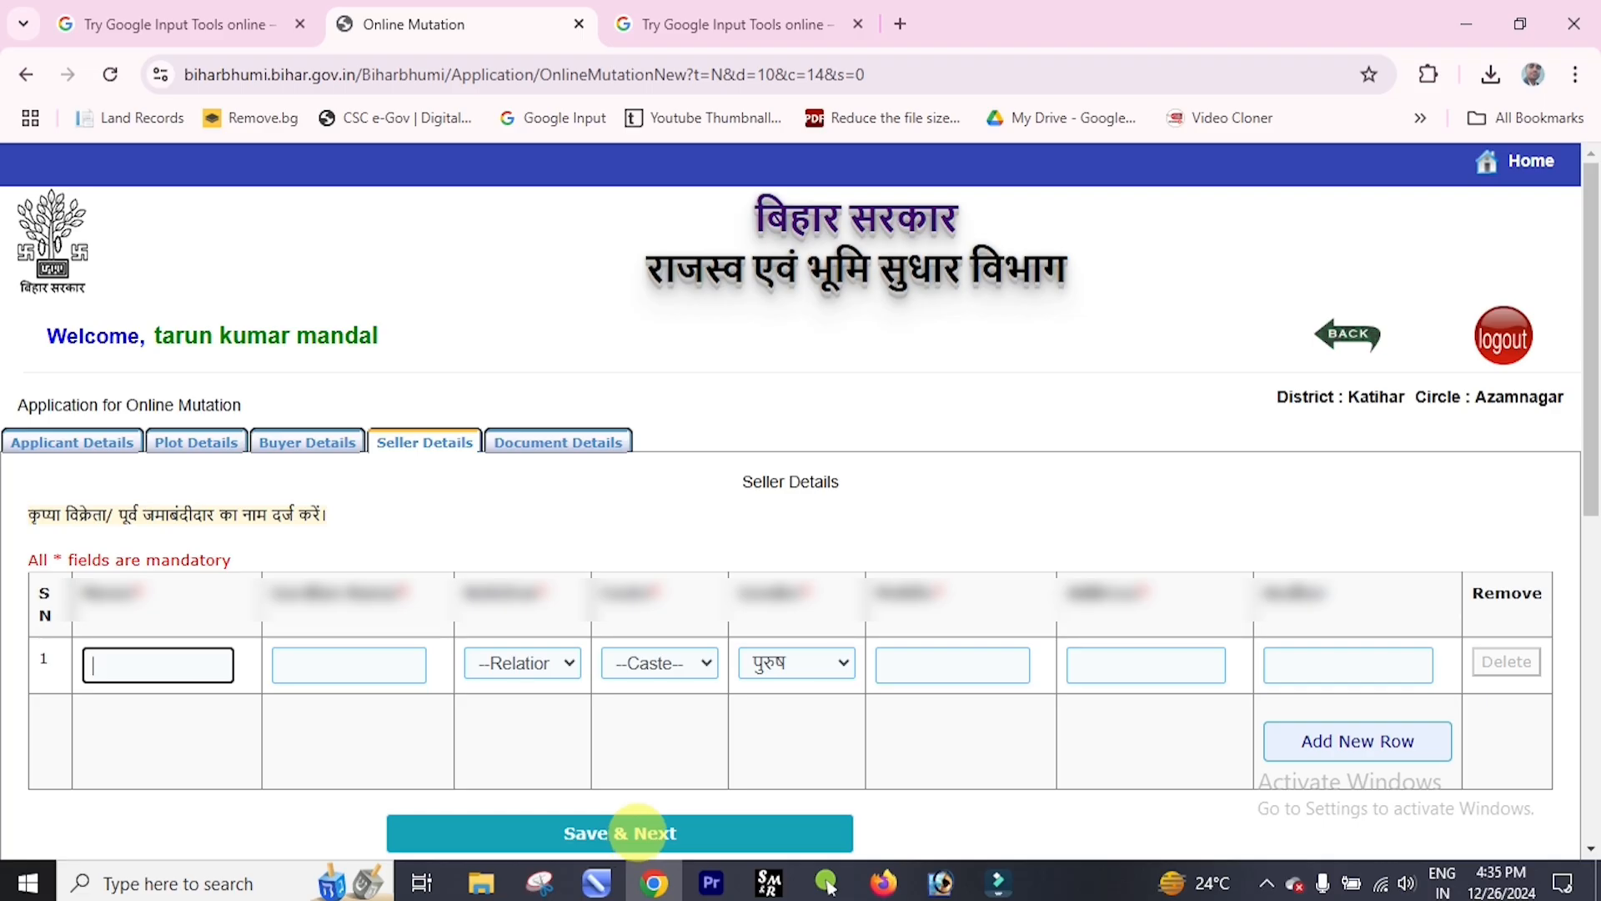
pyautogui.click(561, 821)
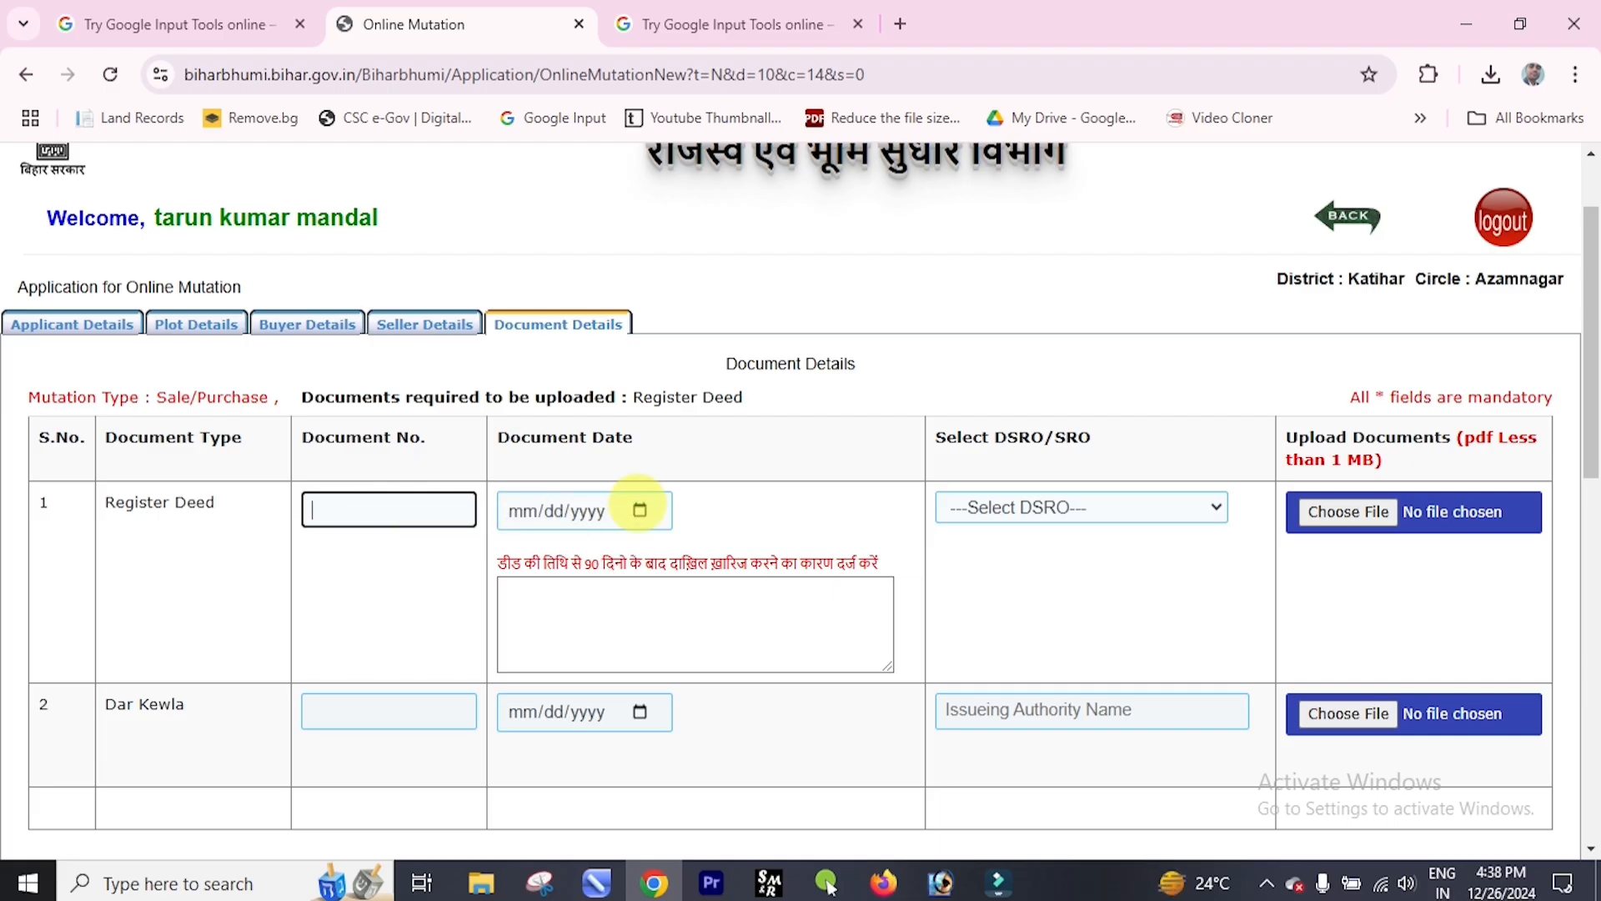
# Step: Complete the Register Deed and Dar Kewla rows, add another document named dastawej dated 05/29/2024, and upload the PDFs
pyautogui.click(1049, 507)
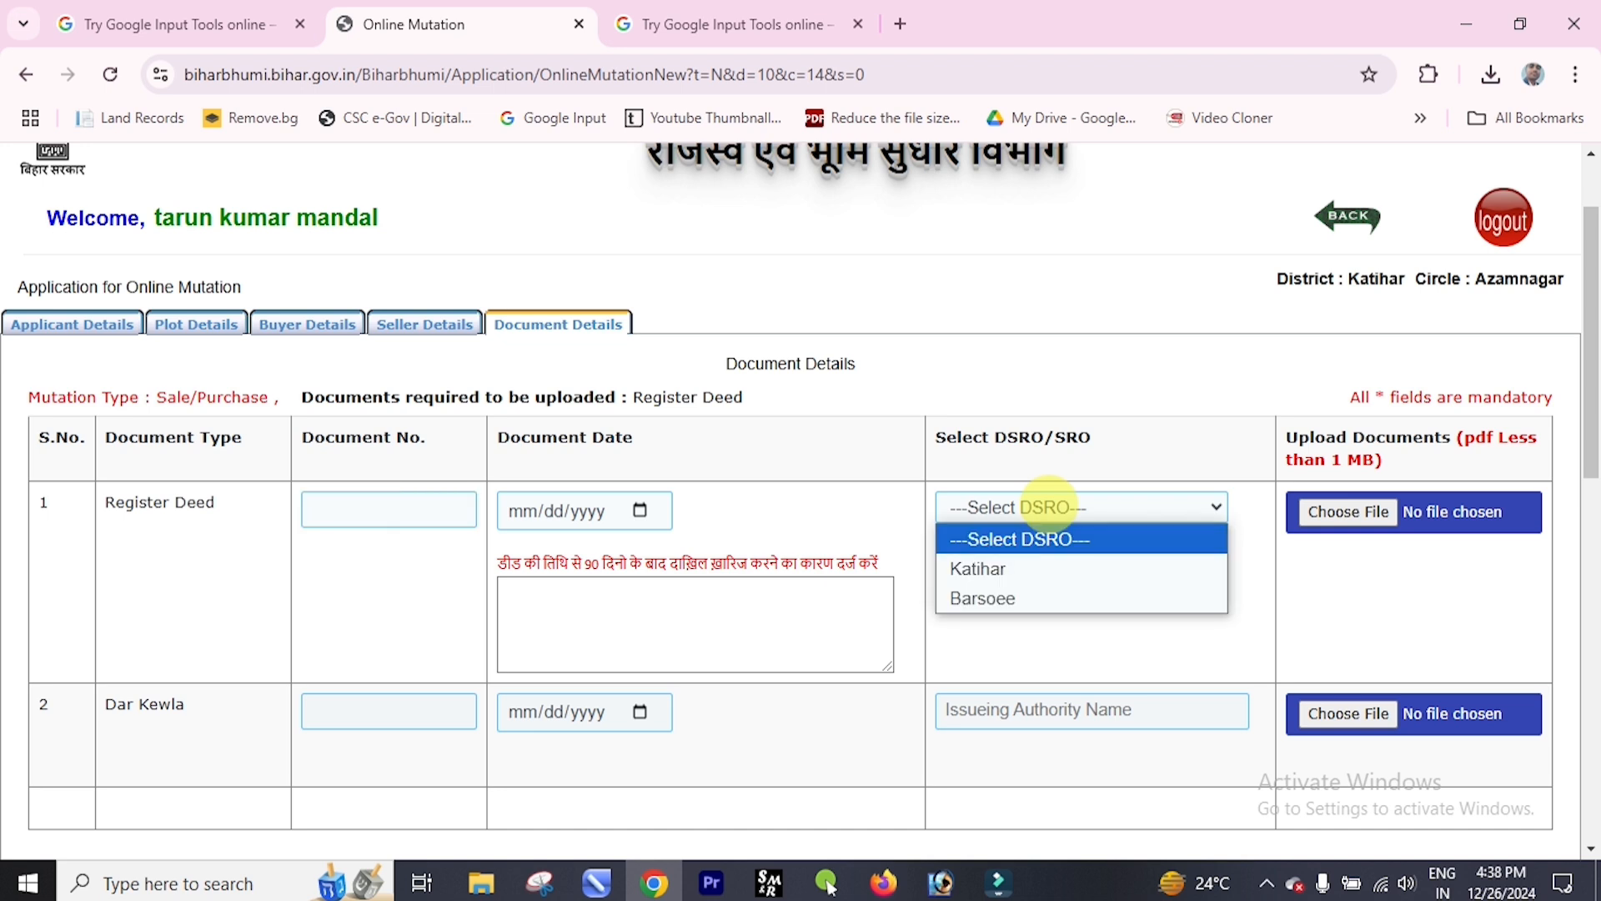
pyautogui.click(1024, 507)
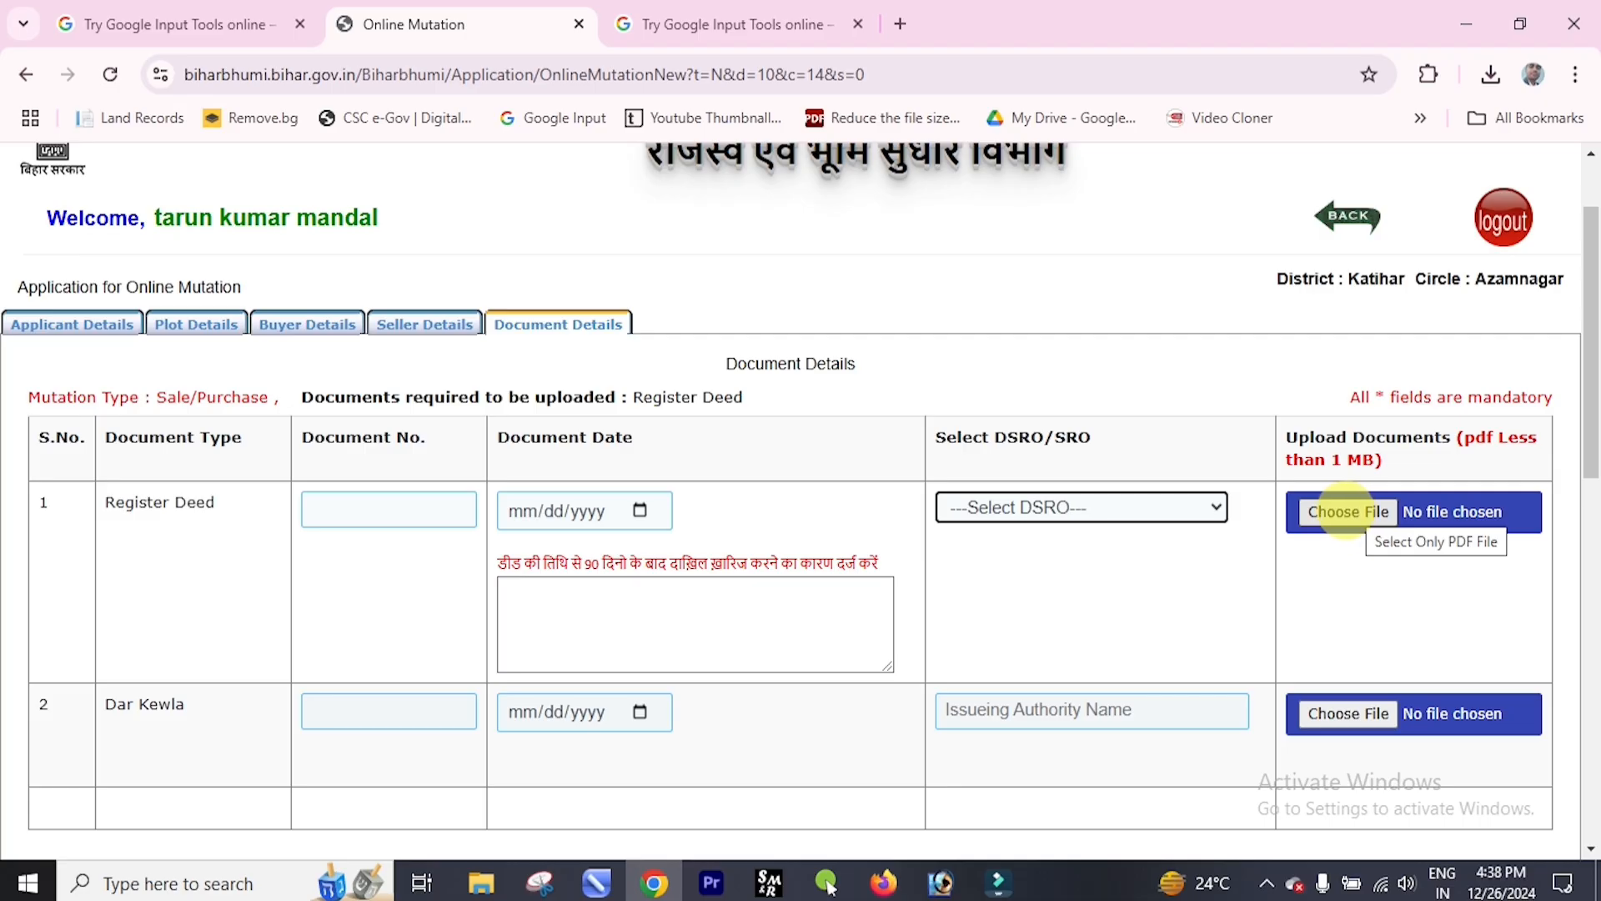
pyautogui.moveTo(499, 564); pyautogui.dragTo(886, 565)
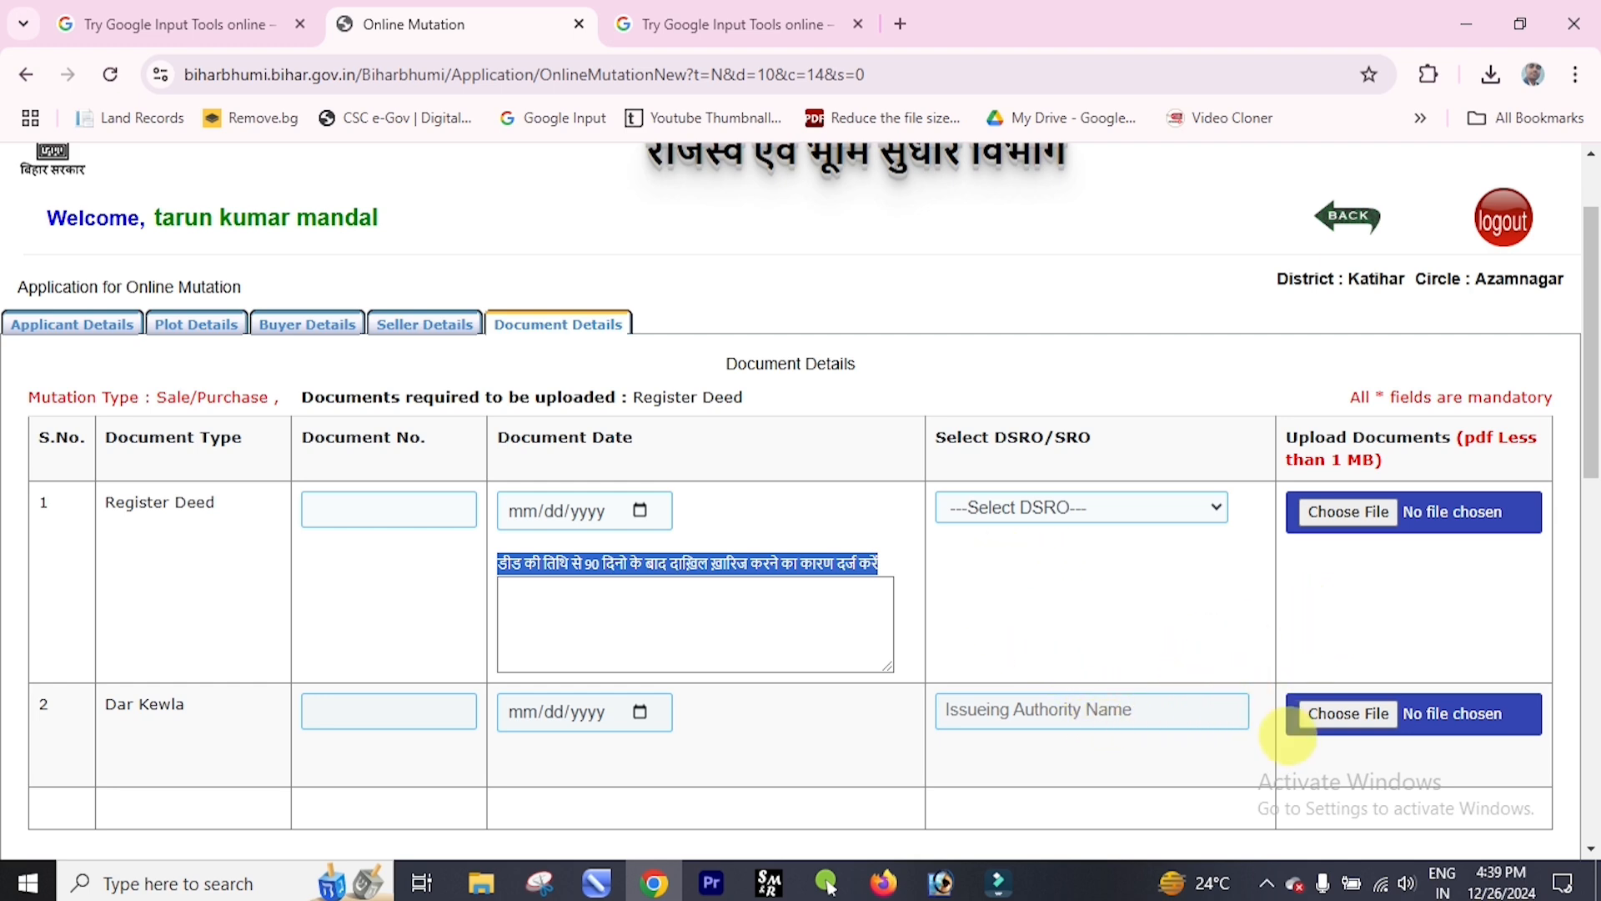
pyautogui.scroll(-3, 1176, 743)
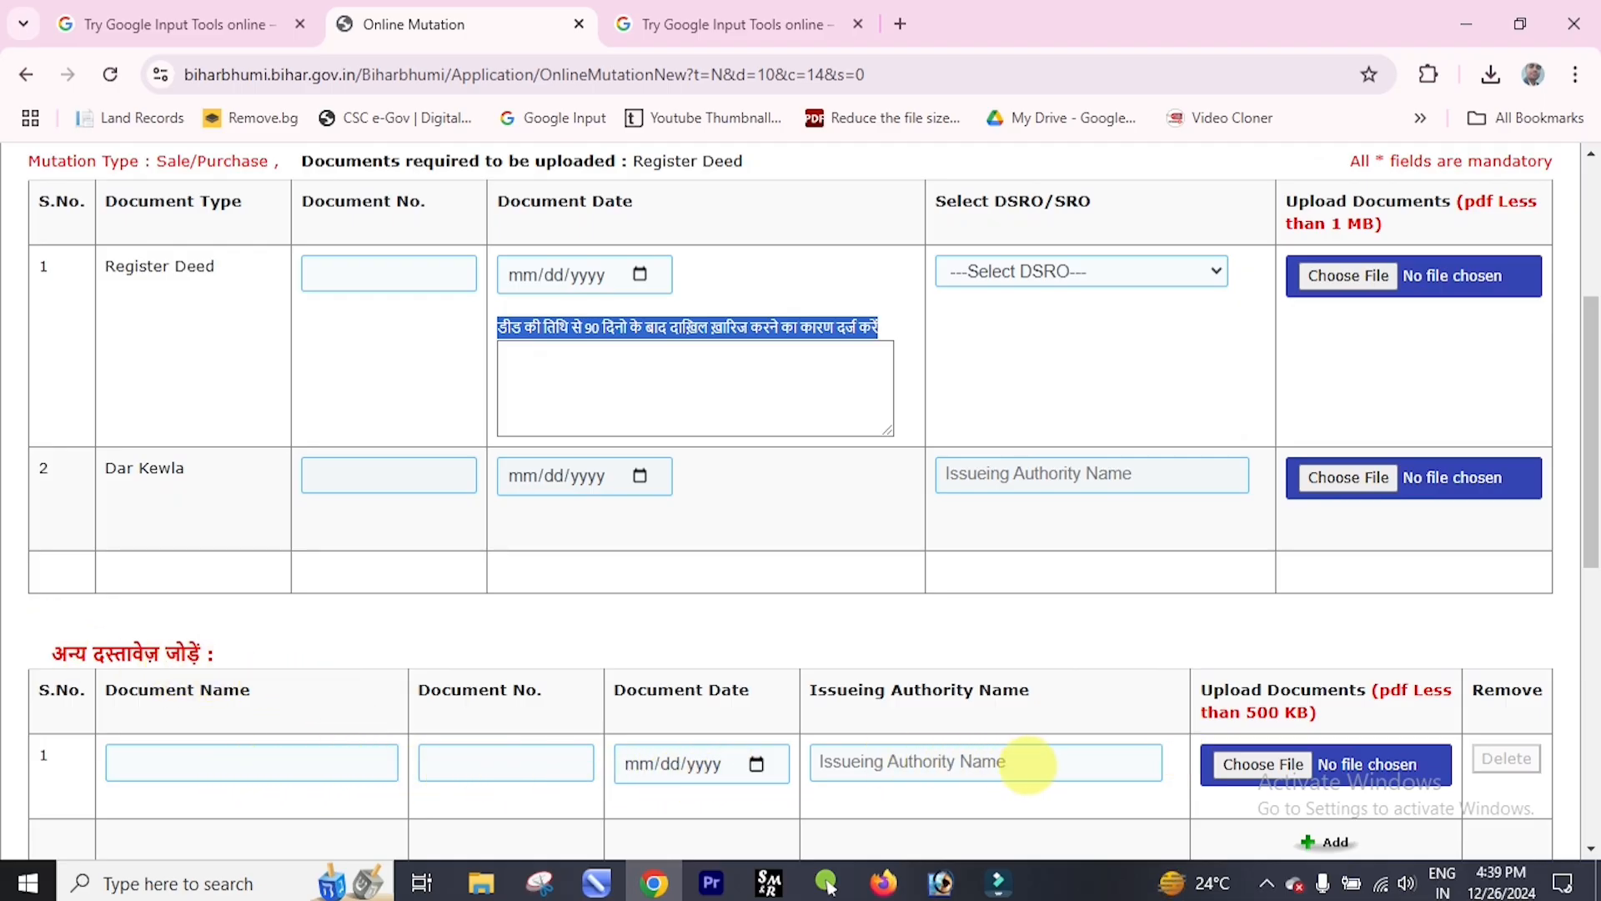
pyautogui.scroll(-3, 1059, 759)
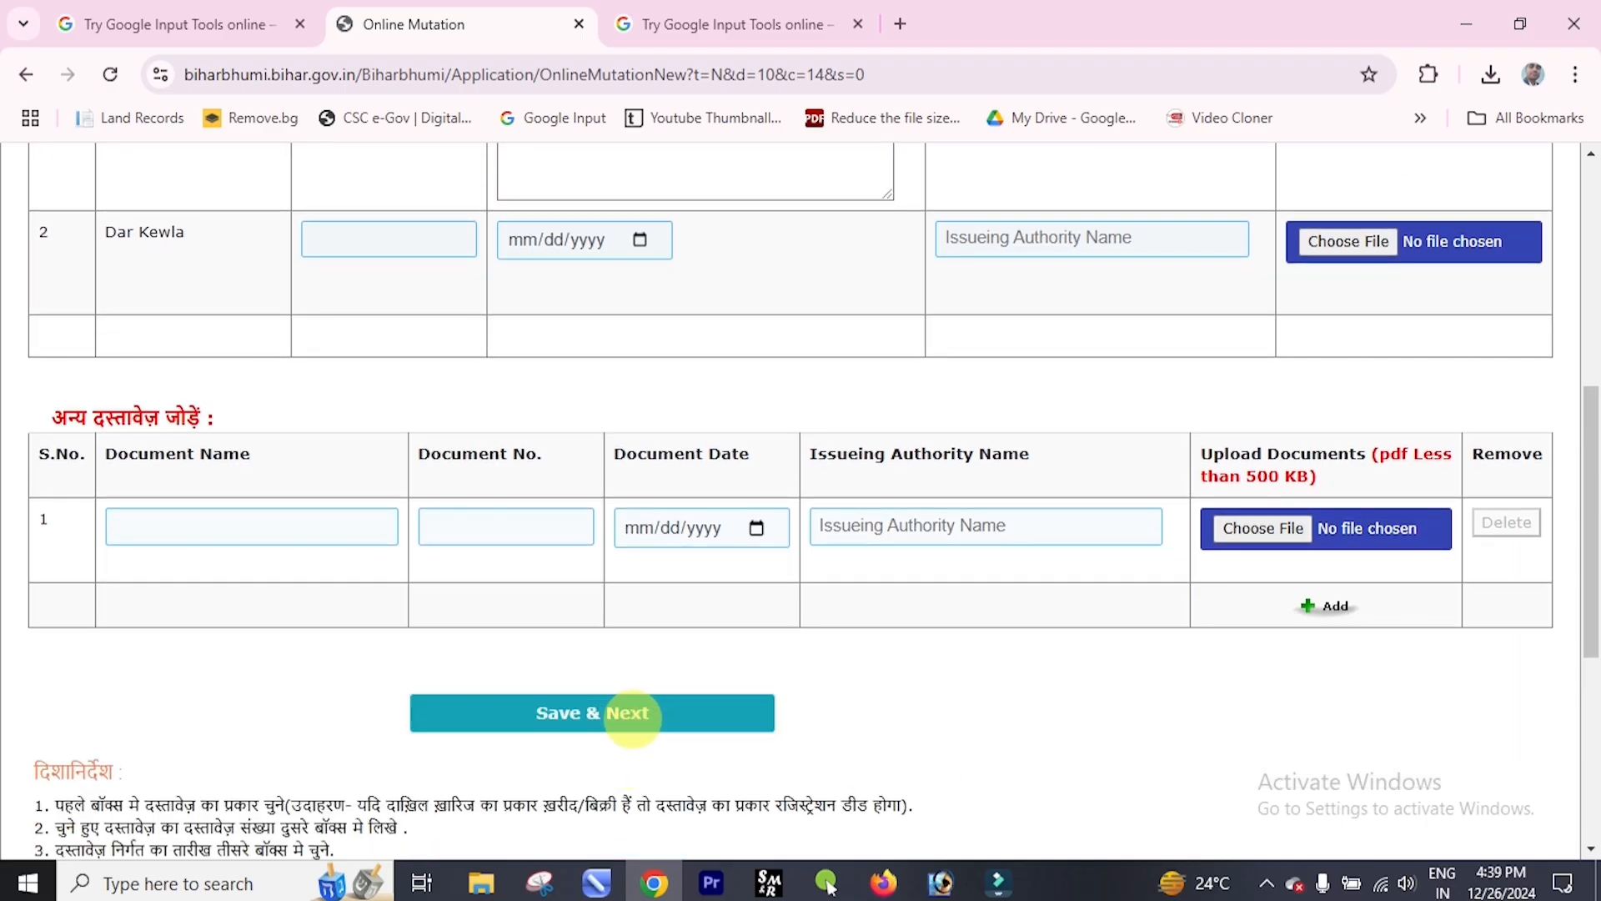
pyautogui.scroll(4, 973, 636)
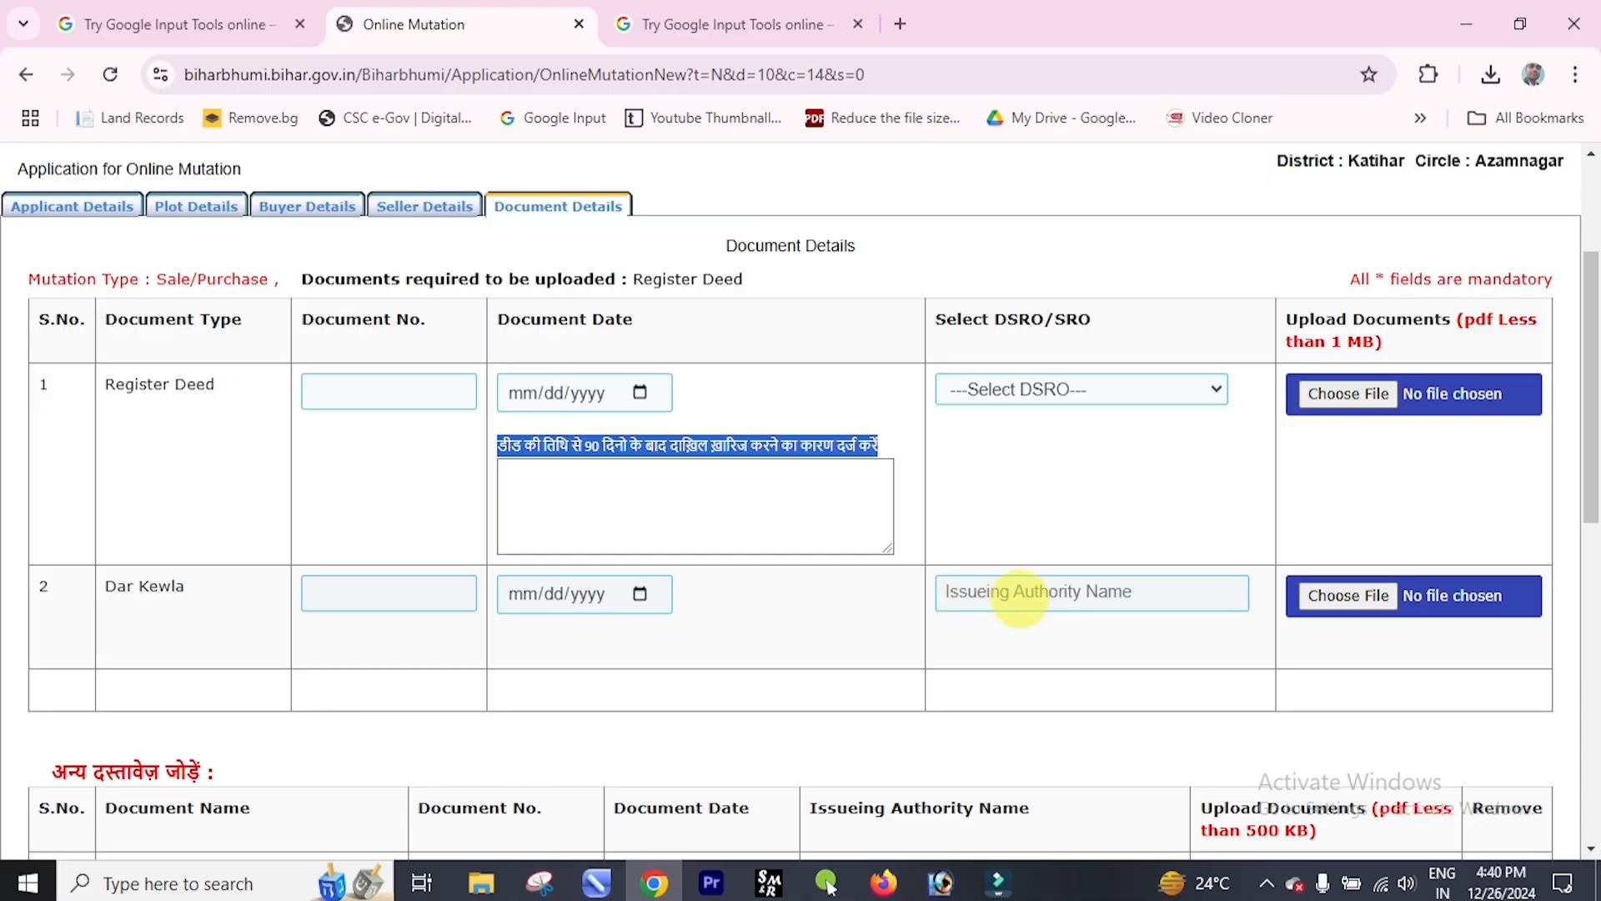
pyautogui.click(1117, 592)
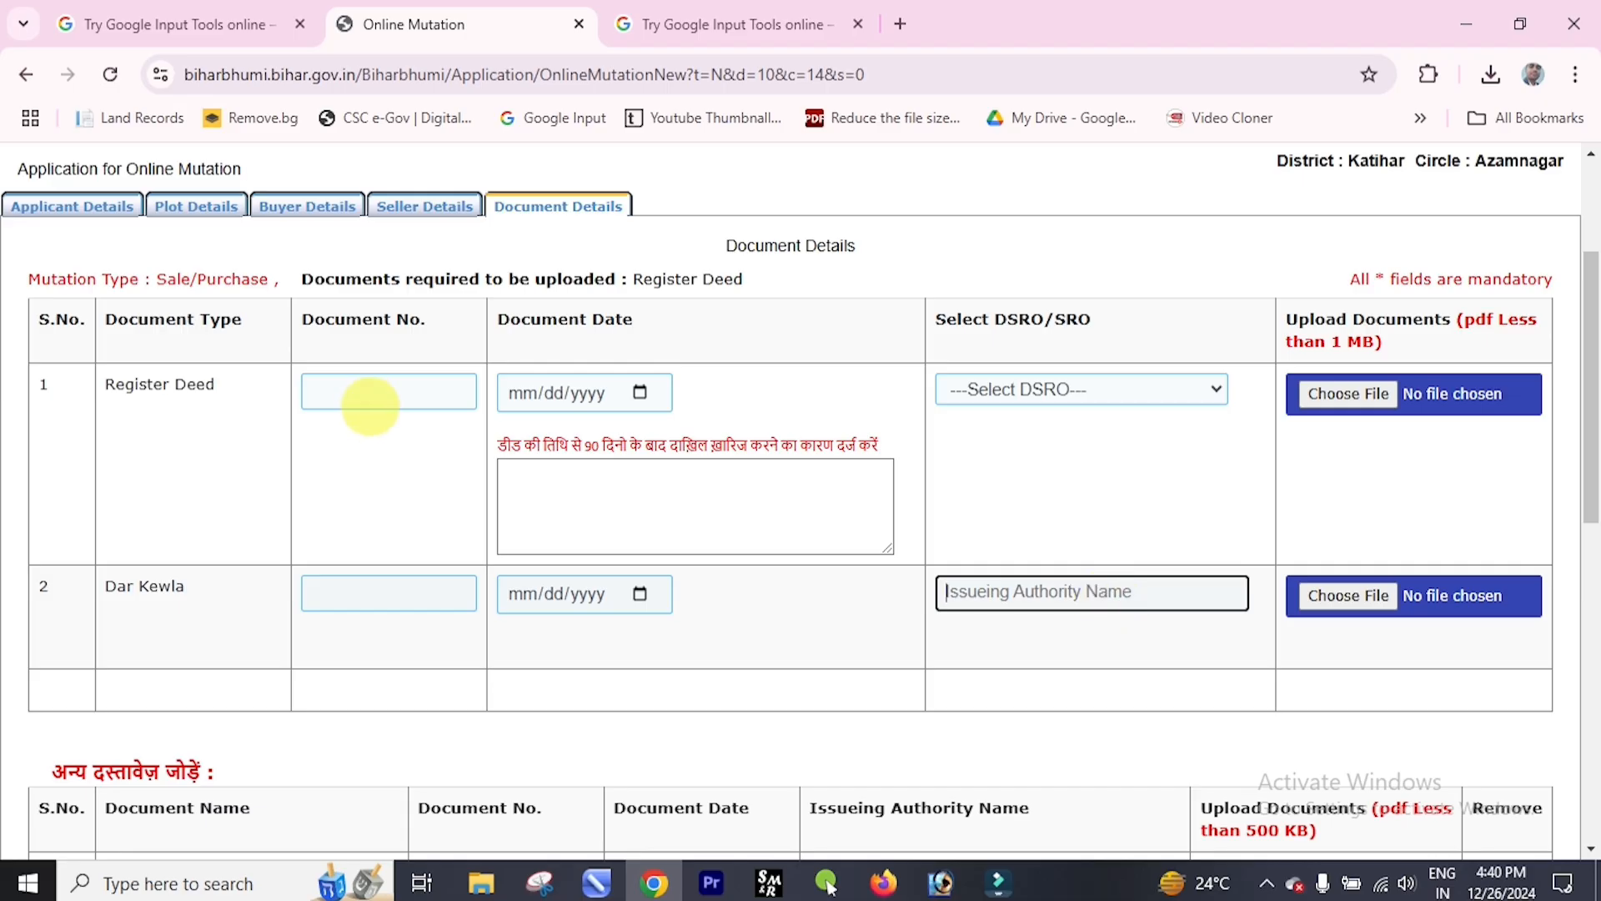
pyautogui.click(368, 404)
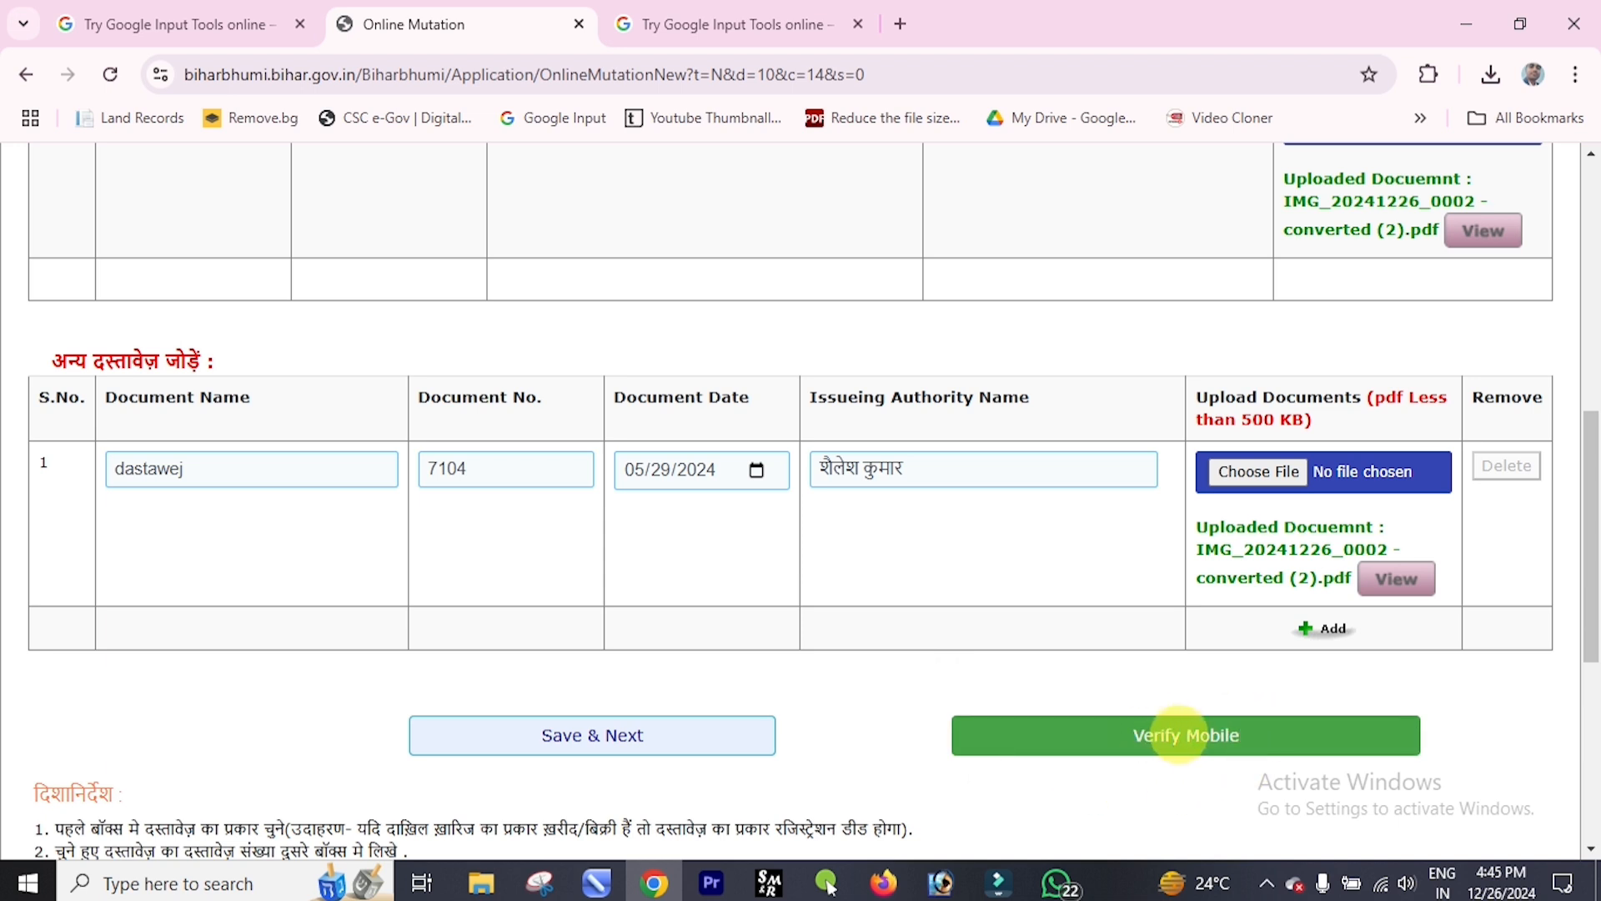
# Step: Verify the buyer's mobile by entering and confirming the OTP code
pyautogui.click(1179, 735)
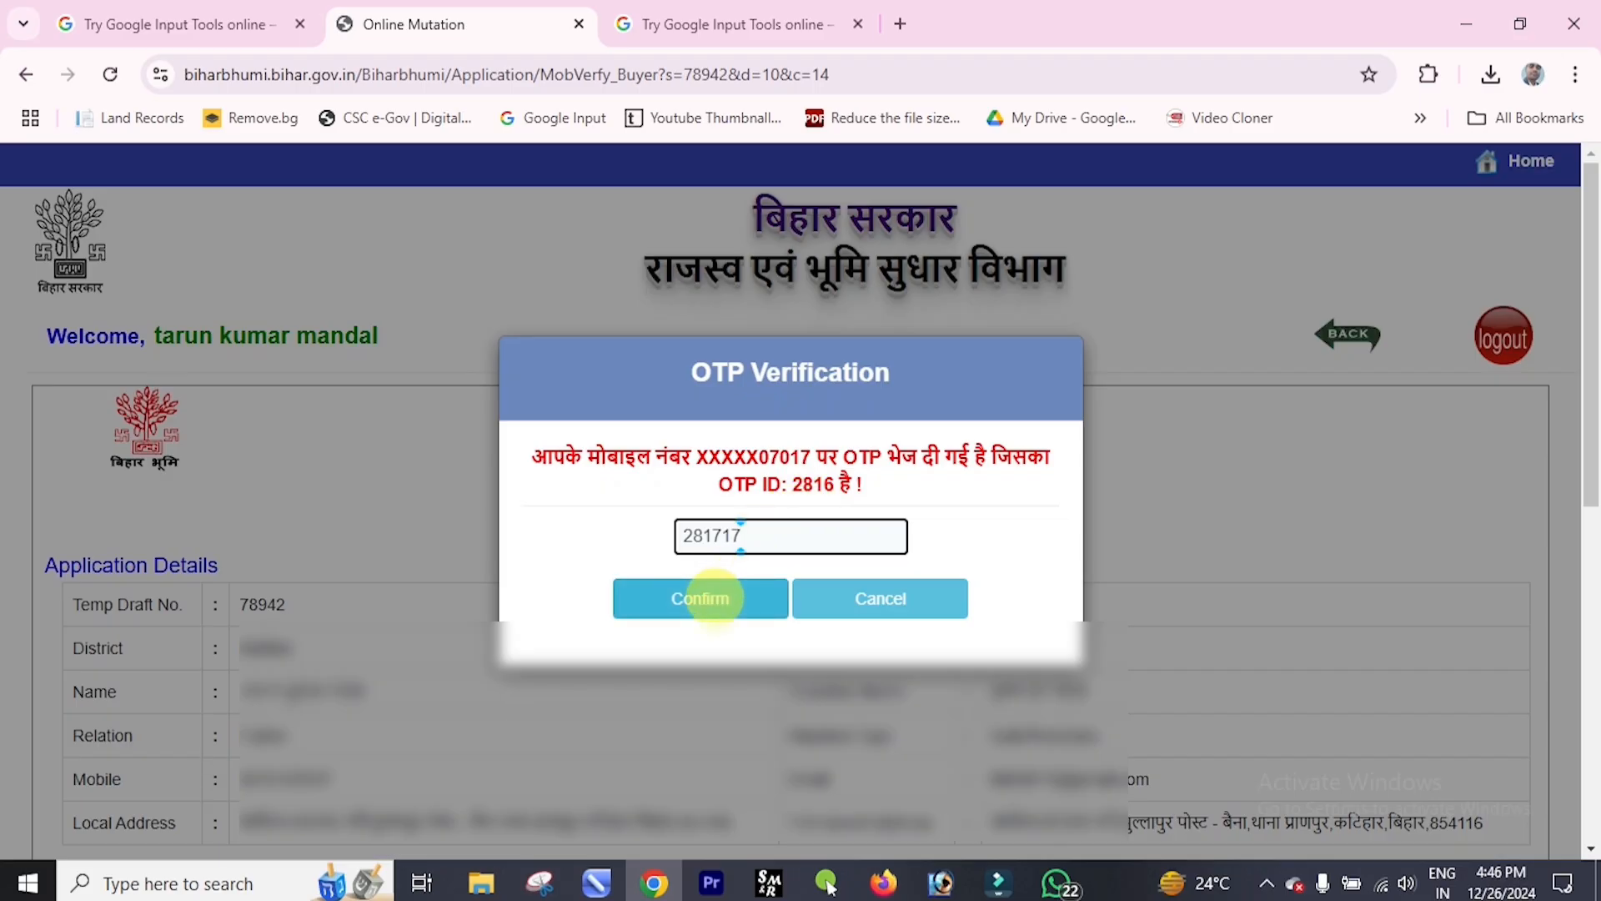
pyautogui.click(705, 598)
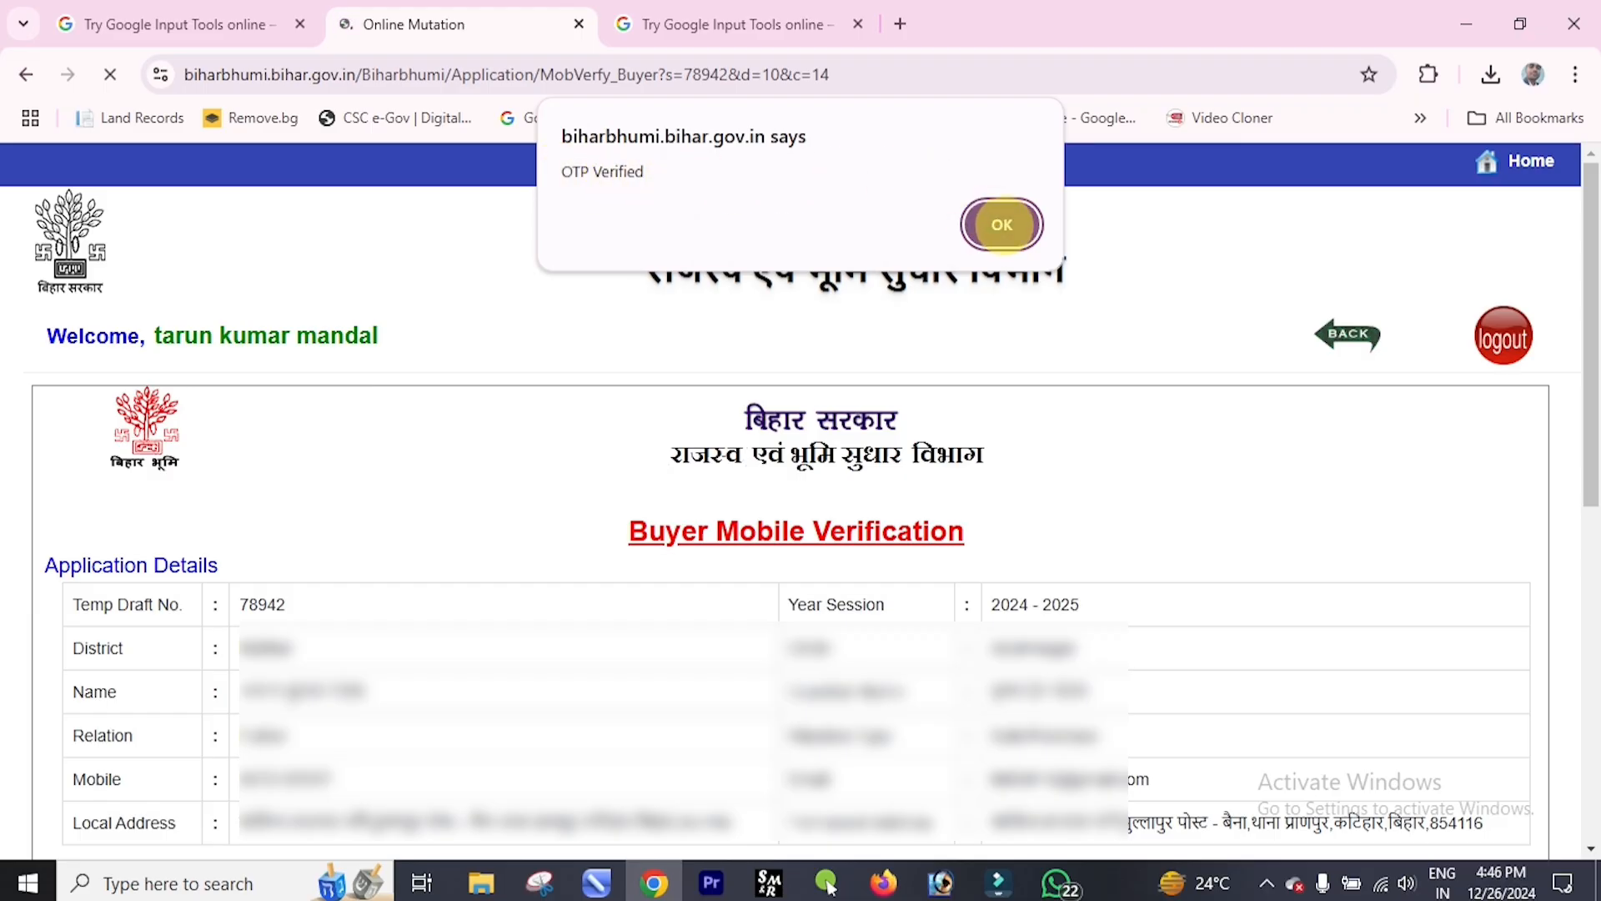
pyautogui.click(1001, 224)
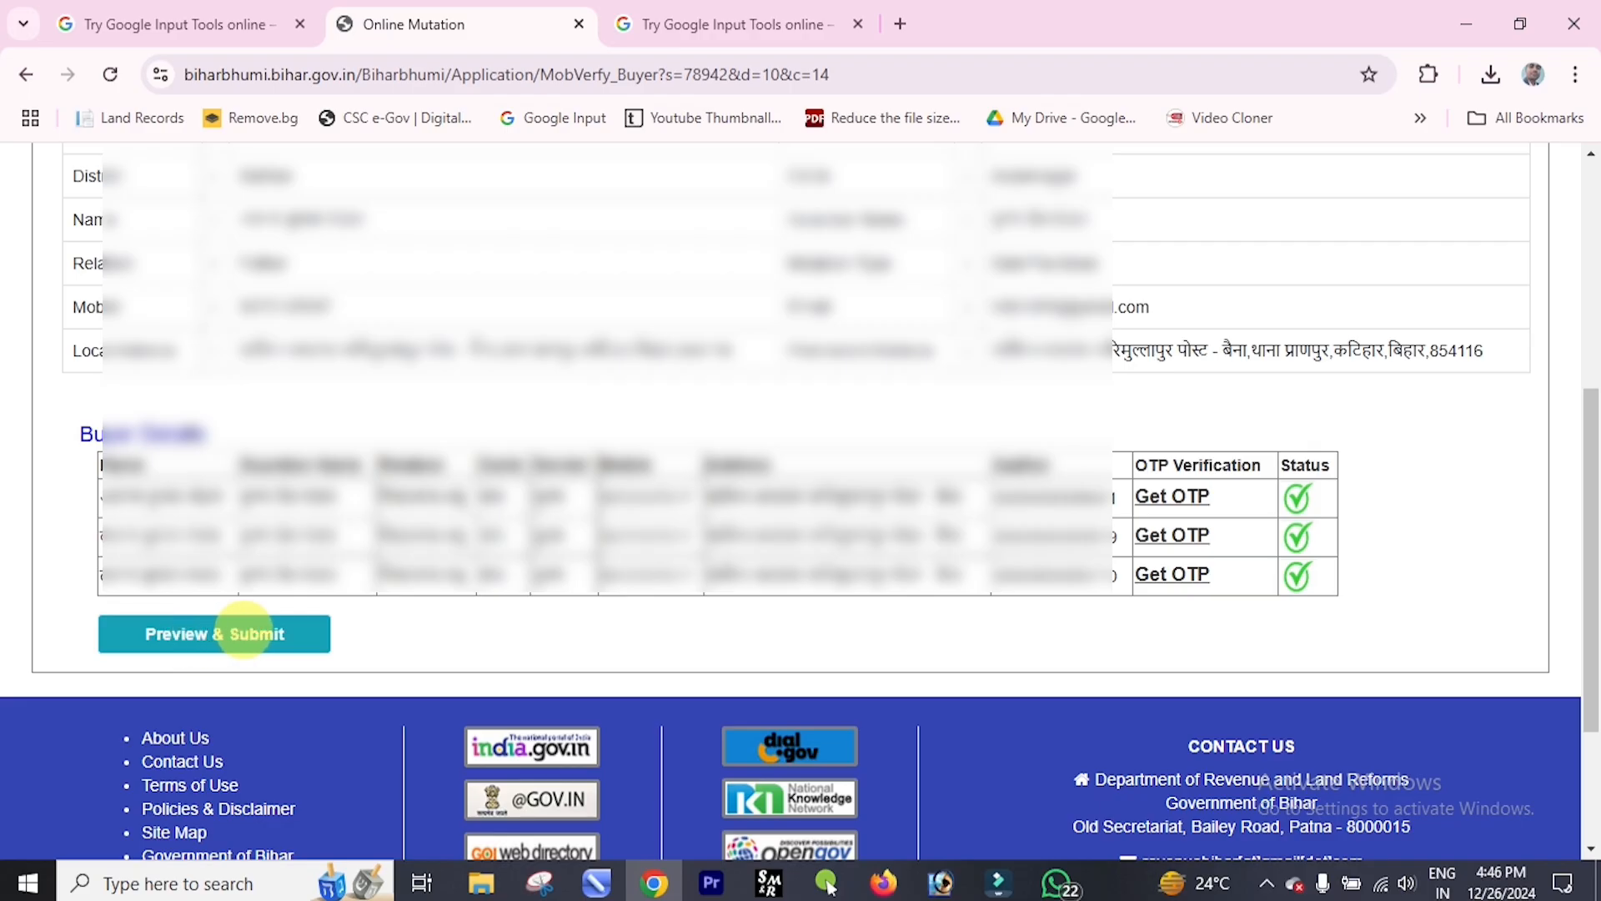
# Step: Preview the application with its document, buyer, seller and plot details, accept the truthfulness declaration and request final submission
pyautogui.click(243, 633)
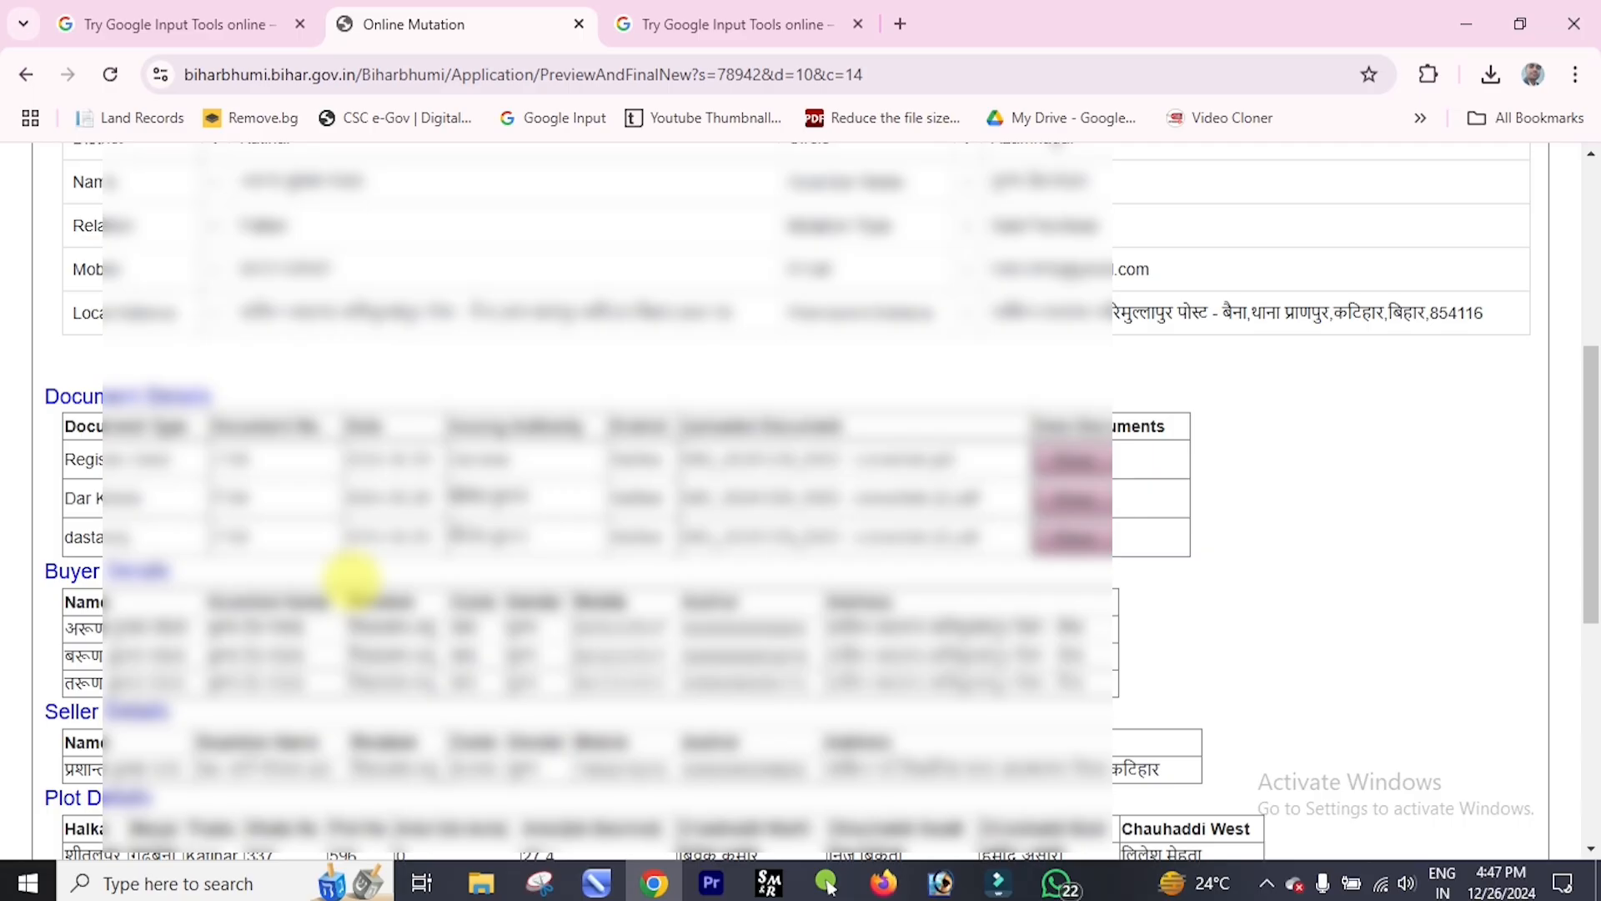
pyautogui.scroll(-3, 352, 578)
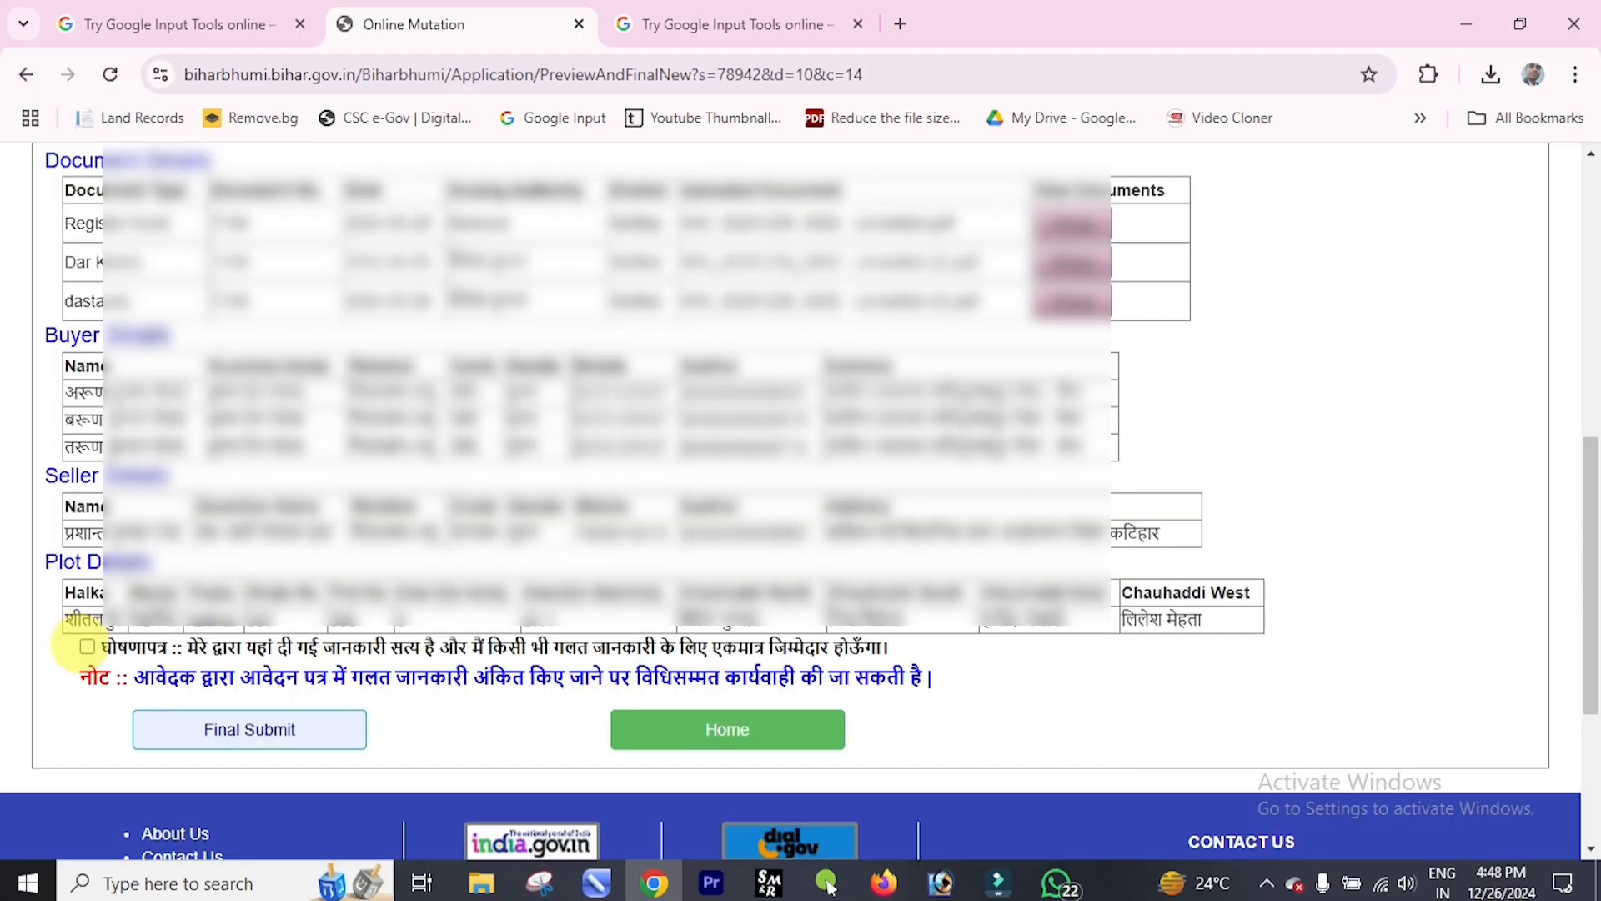
pyautogui.click(87, 646)
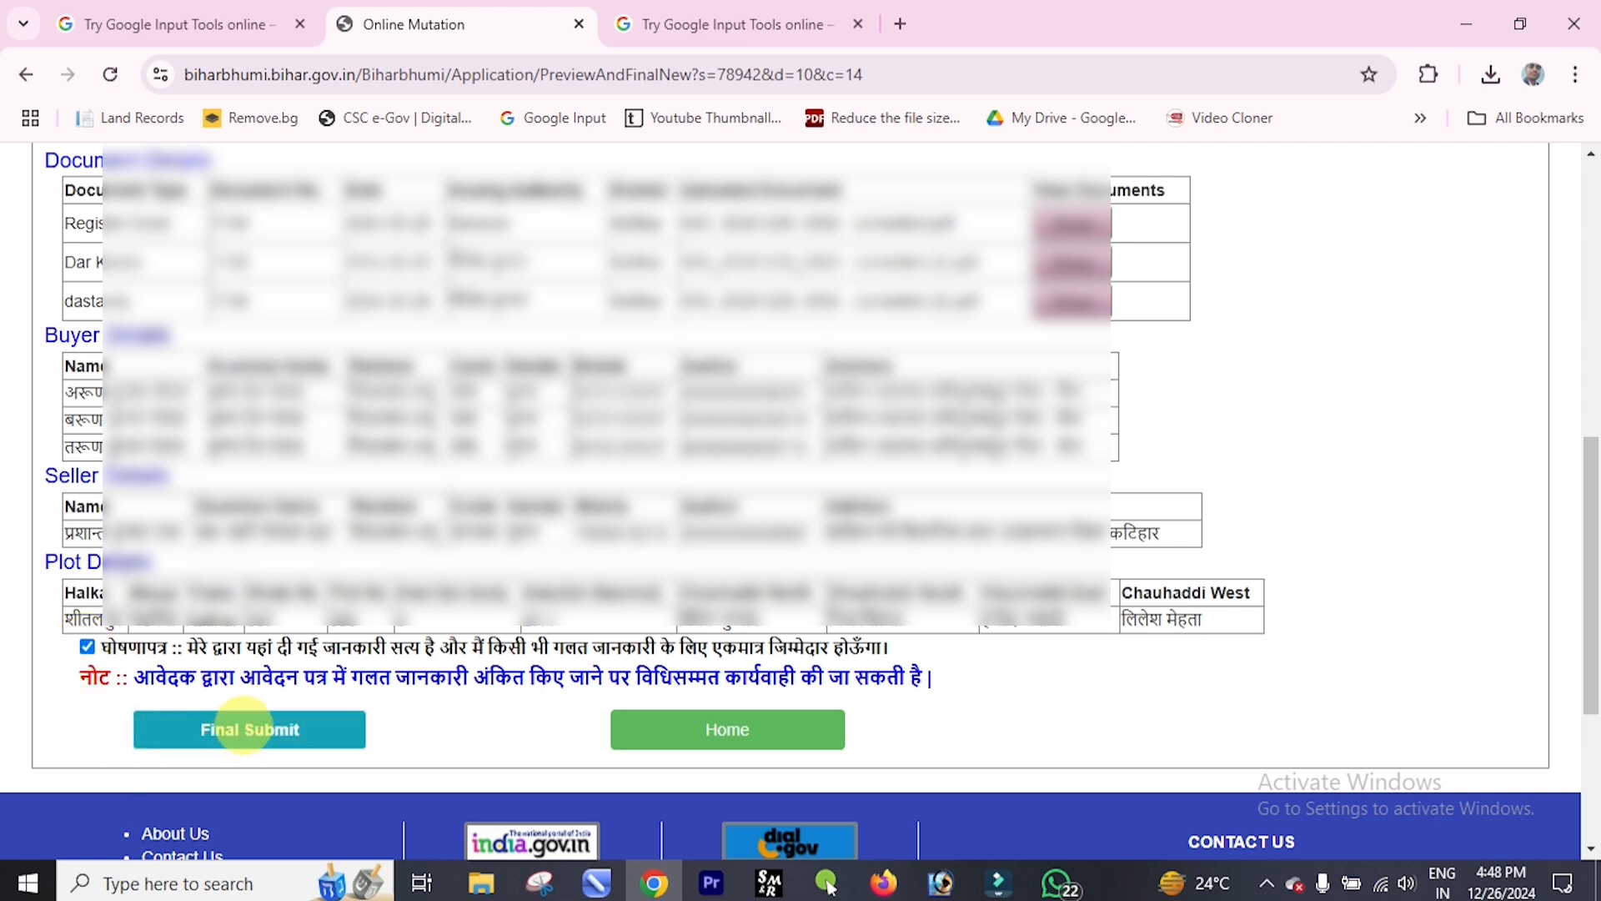
pyautogui.click(250, 729)
# Step: Enter the OTP code, confirm the final submission of the mutation application and acknowledge the receipt message
pyautogui.click(740, 536)
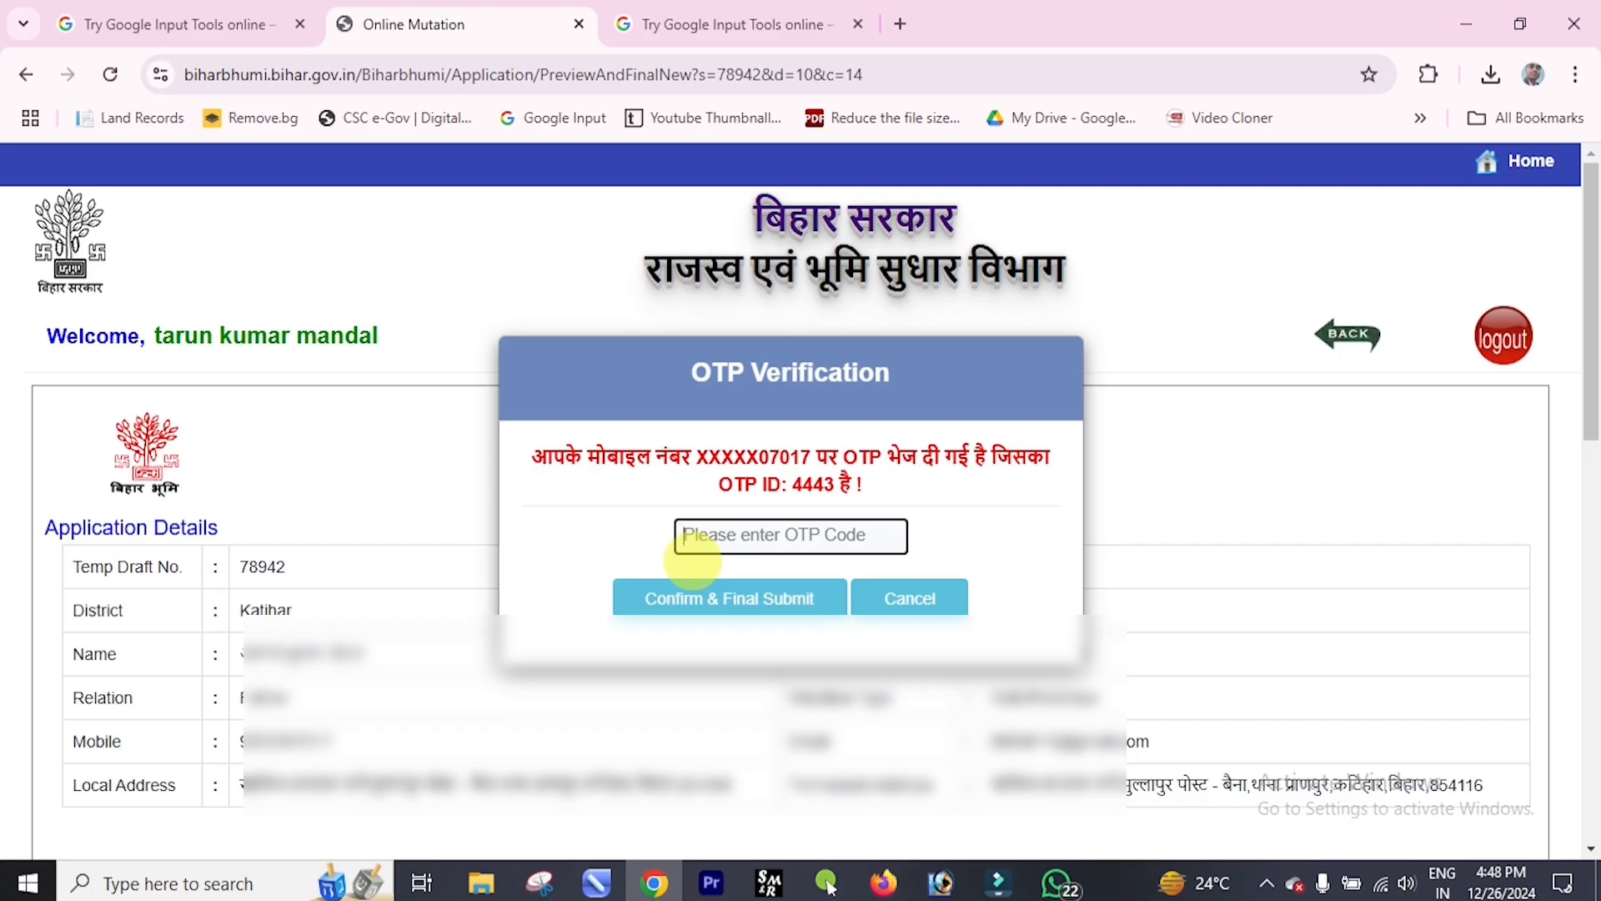
pyautogui.hotkey('ctrl', 'v')
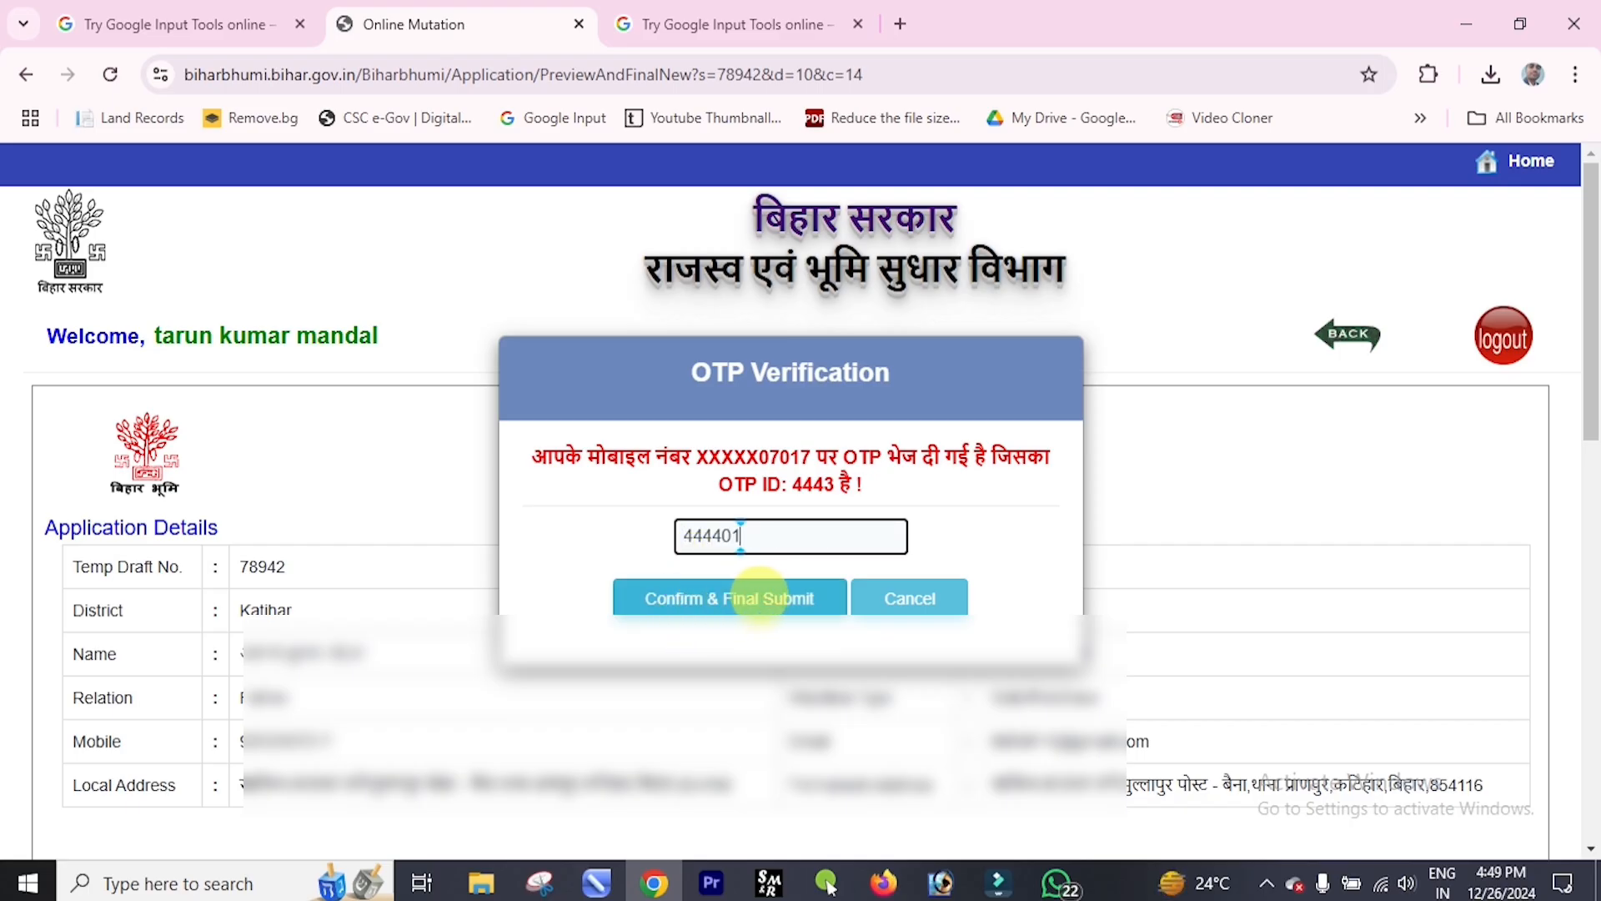
pyautogui.click(771, 595)
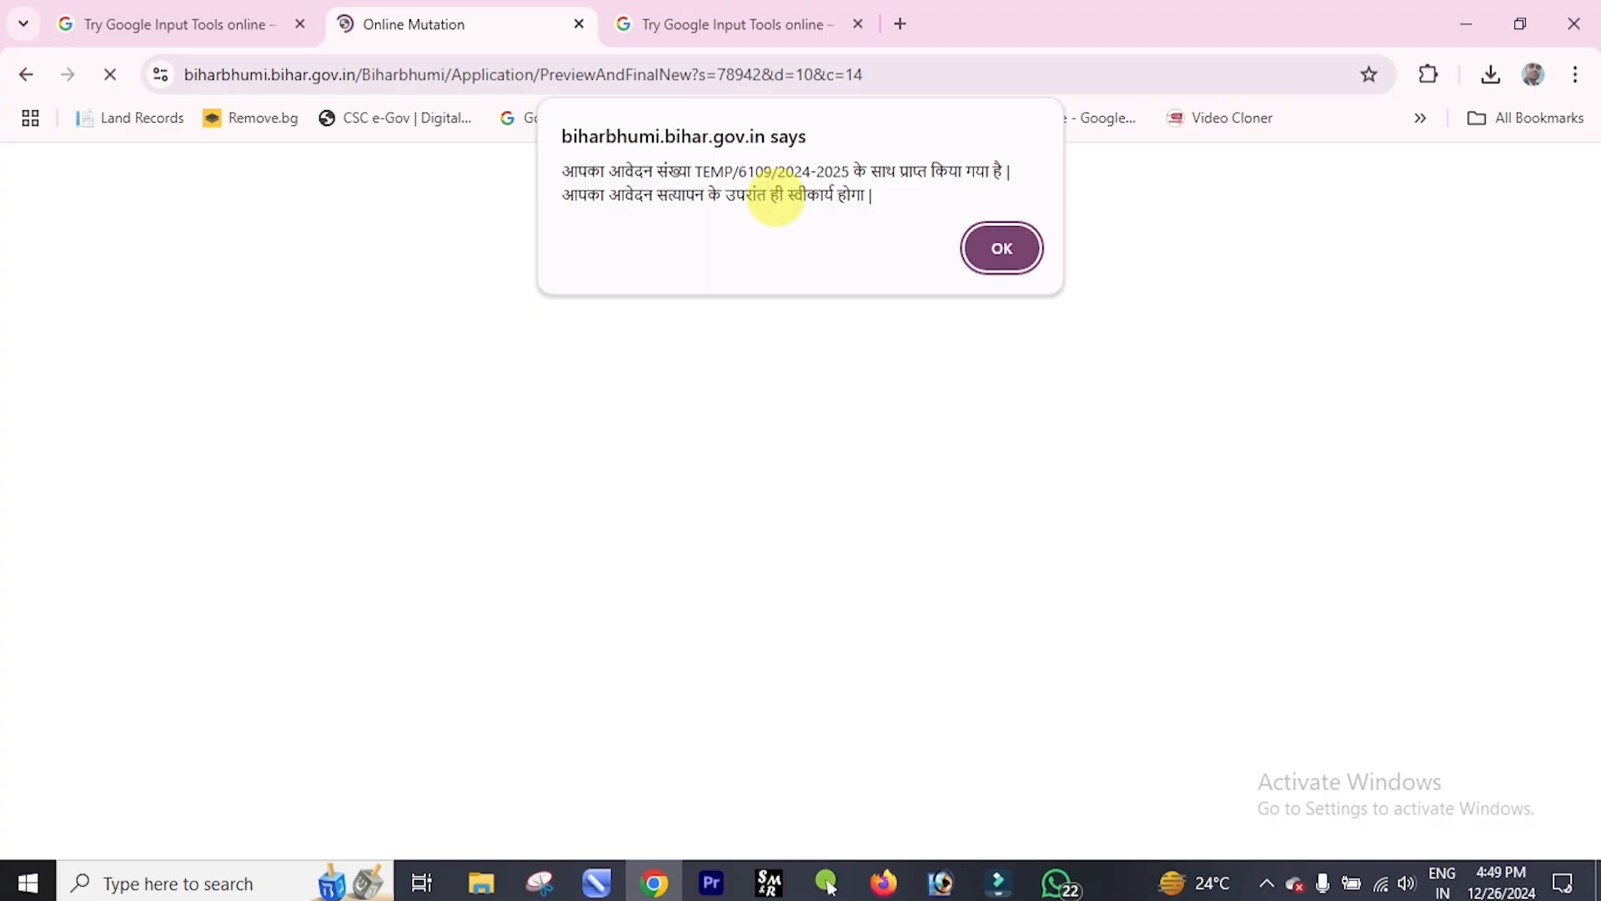
pyautogui.click(1001, 244)
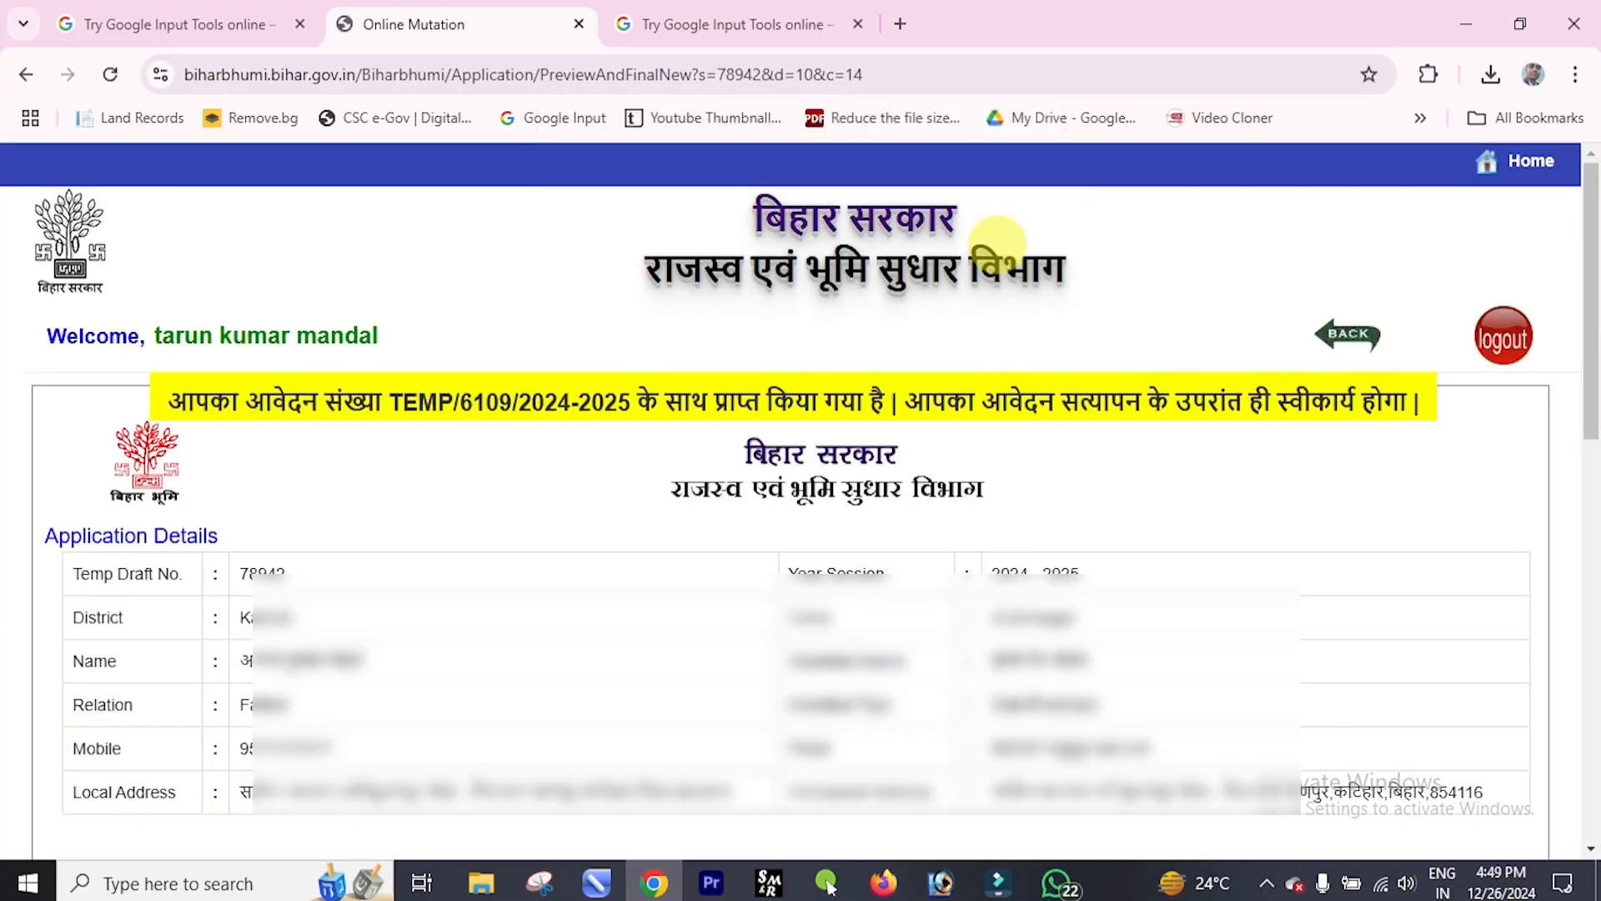